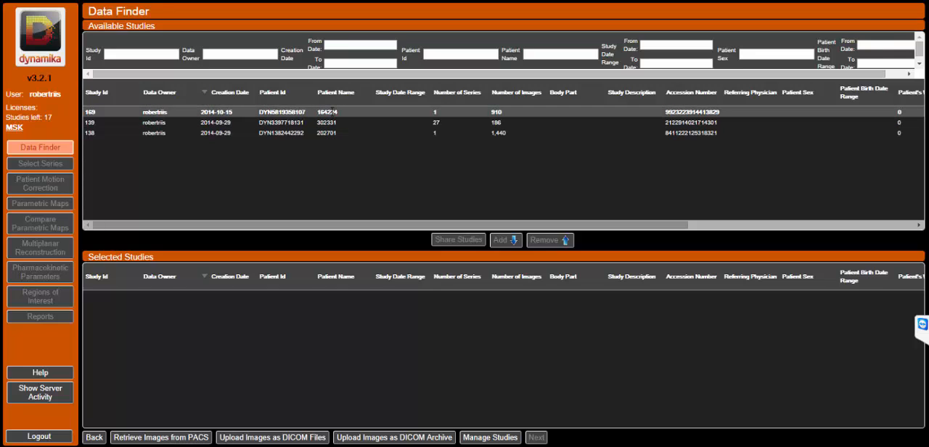
Add the study created on 2014-10-15 to the selected studies and display its time series.
{"action": "left_click", "coordinate": [332, 111]}
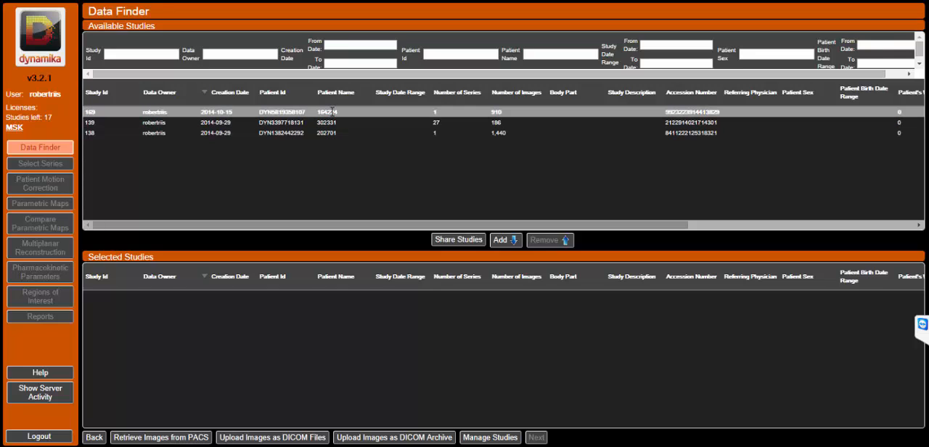
{"action": "left_click", "coordinate": [504, 243]}
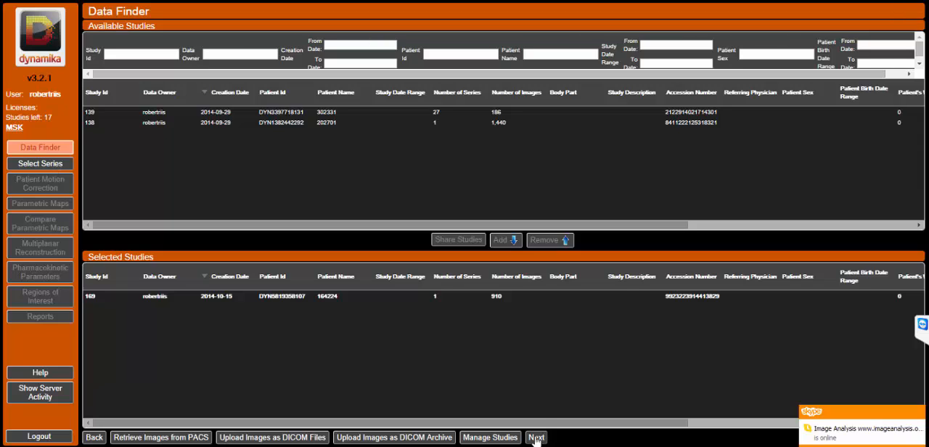
{"action": "left_click", "coordinate": [42, 167]}
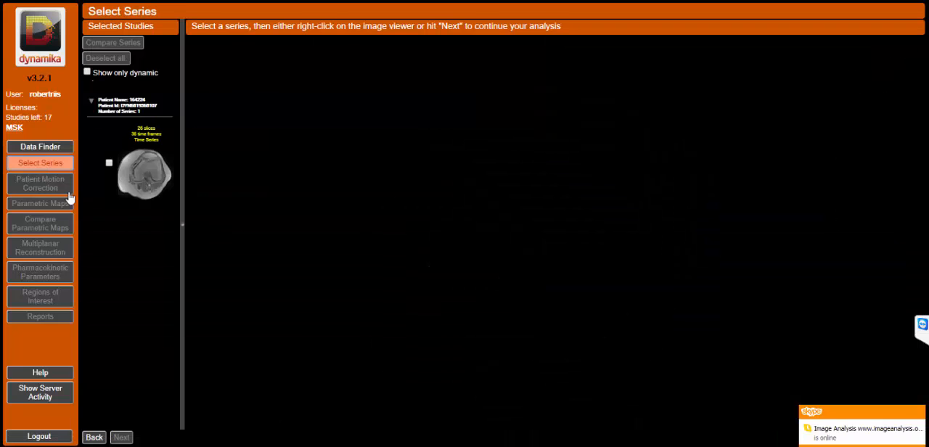
{"action": "left_click", "coordinate": [142, 152]}
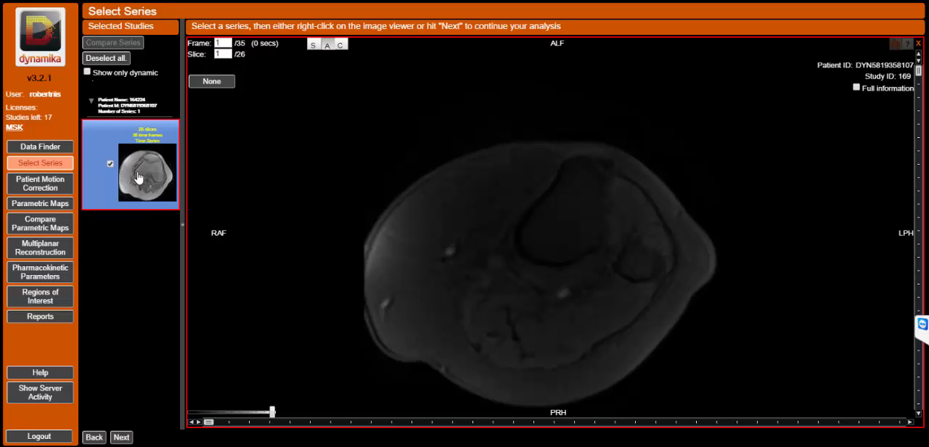
Continue to Patient Motion Correction with this series and bring the original image to slice 6.
{"action": "left_click", "coordinate": [121, 438]}
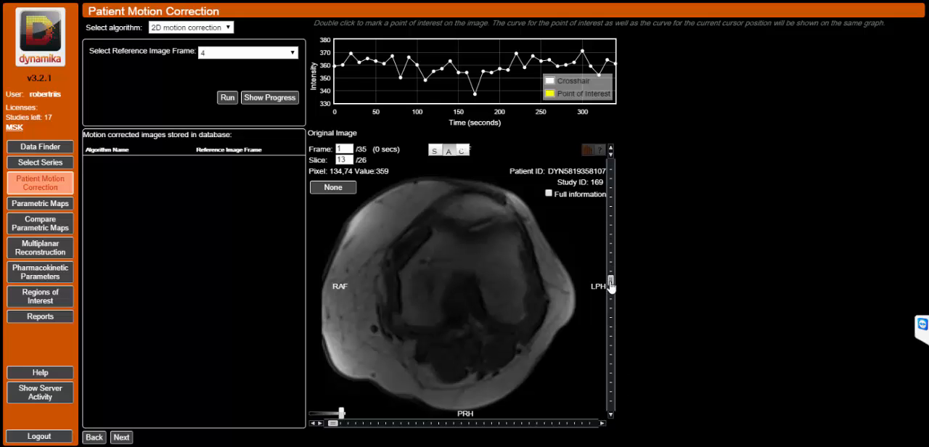
{"action": "left_click_drag", "start_coordinate": [611, 283], "coordinate": [610, 223]}
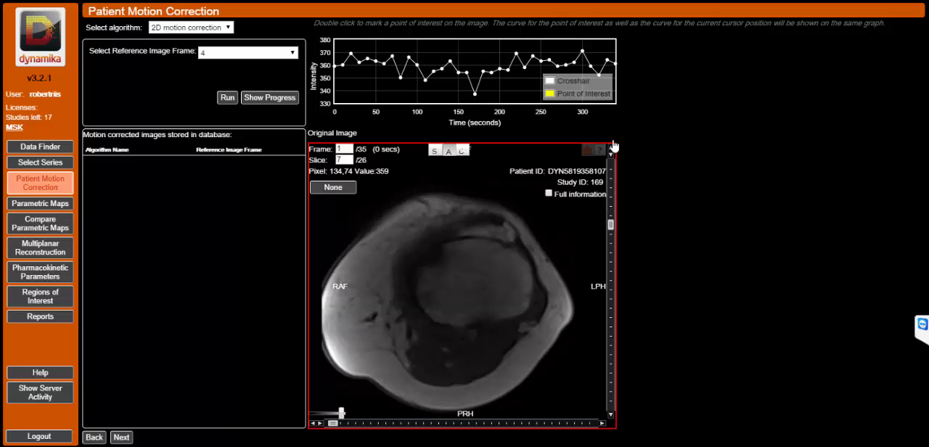
{"action": "left_click", "coordinate": [611, 149]}
{"action": "left_click", "coordinate": [612, 150]}
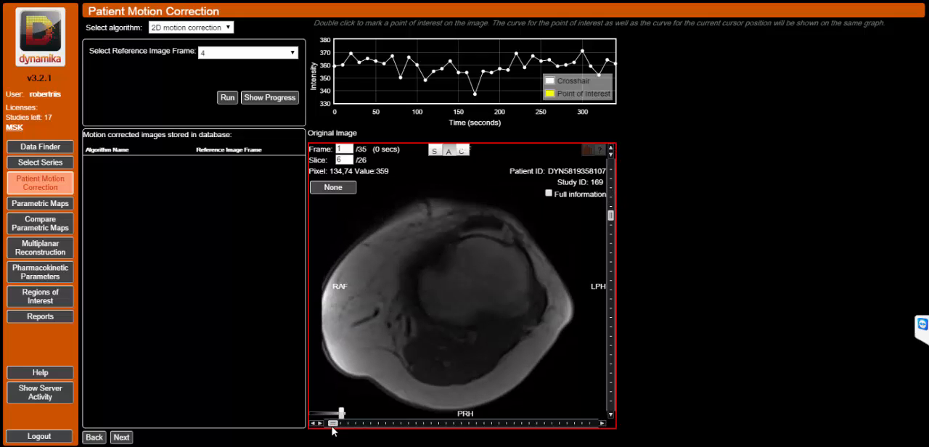
Step through the time frames of slice 6 to frame 35 and mark a point of interest on the vessel behind the bone.
{"action": "left_click", "coordinate": [379, 424]}
{"action": "left_click", "coordinate": [424, 423]}
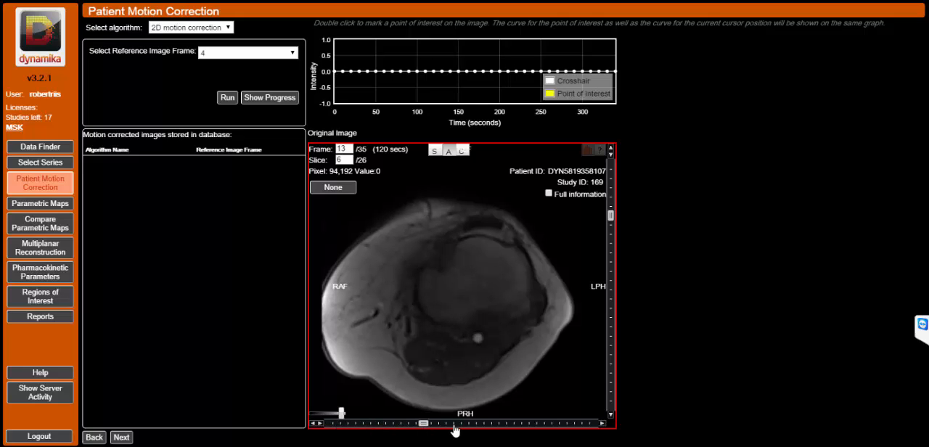
{"action": "left_click", "coordinate": [455, 425]}
{"action": "left_click", "coordinate": [485, 425]}
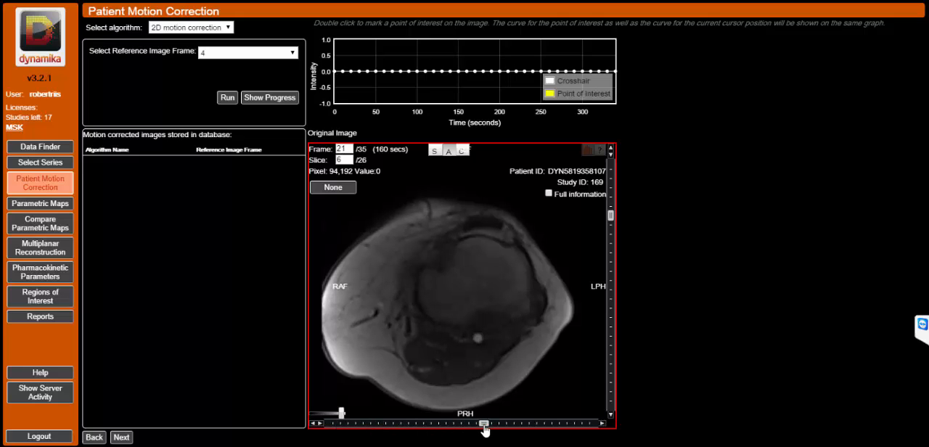
{"action": "left_click", "coordinate": [339, 427]}
{"action": "left_click", "coordinate": [333, 425]}
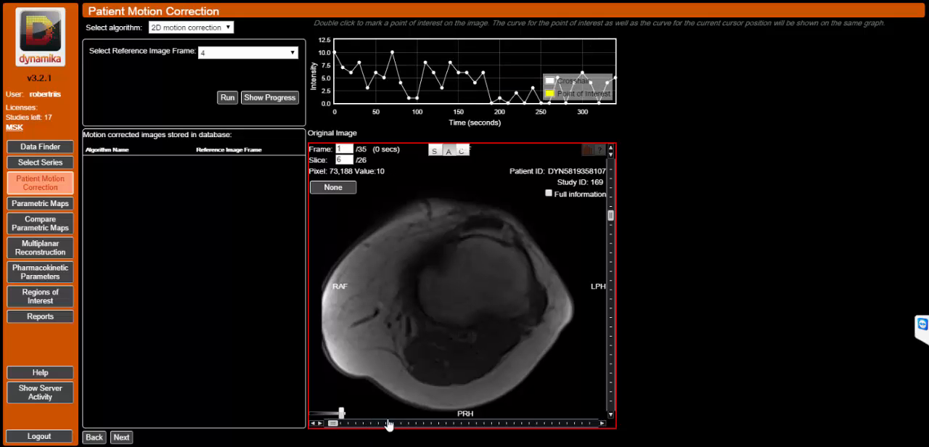
{"action": "left_click", "coordinate": [601, 424]}
{"action": "left_click", "coordinate": [601, 424]}
{"action": "left_click", "coordinate": [601, 424]}
{"action": "left_click", "coordinate": [601, 424]}
{"action": "left_click", "coordinate": [601, 424]}
{"action": "left_click", "coordinate": [601, 424]}
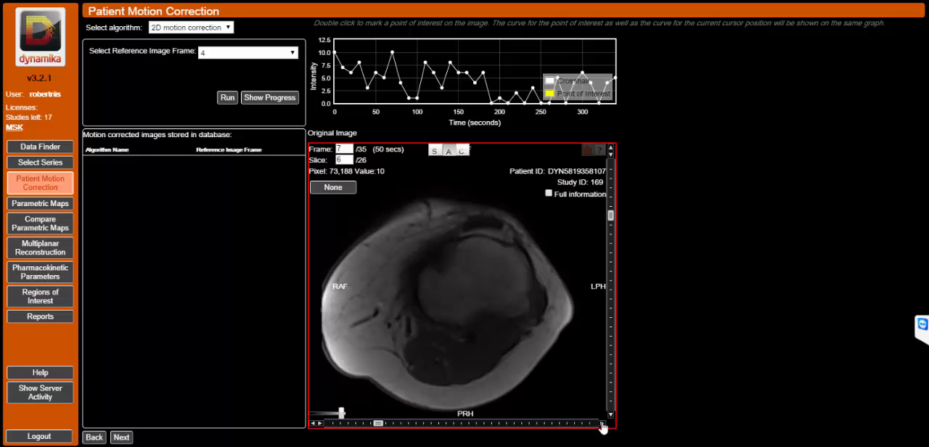
{"action": "left_click", "coordinate": [460, 424]}
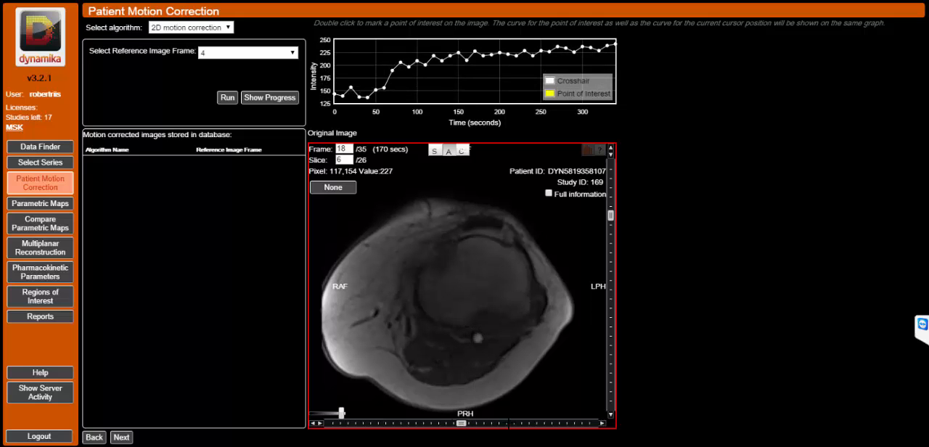
{"action": "left_click", "coordinate": [594, 423]}
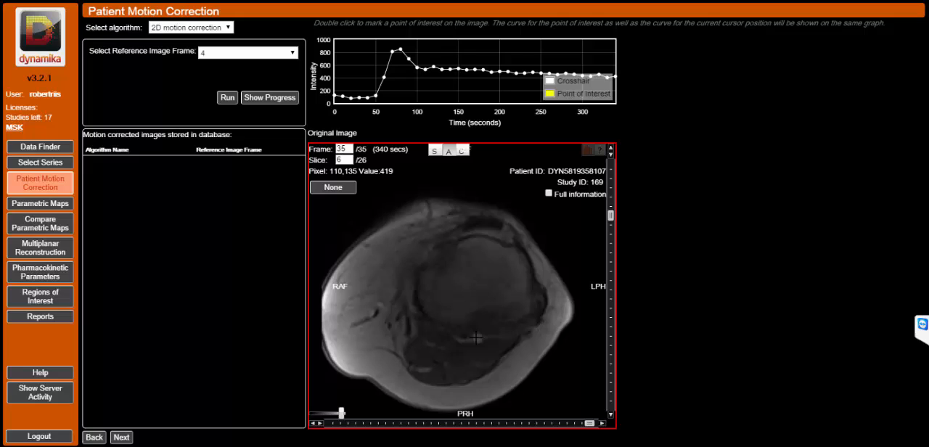
{"action": "double_click", "coordinate": [475, 336]}
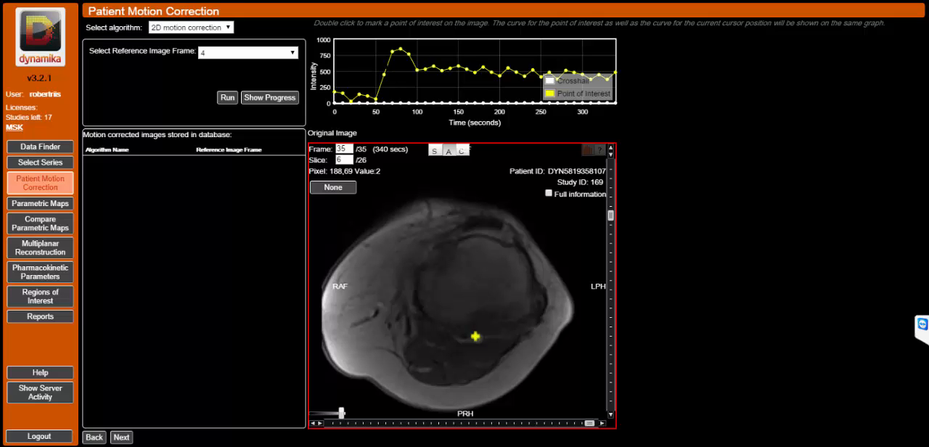
Set the reference image frame to 7 and run the 2D motion correction.
{"action": "left_click", "coordinate": [291, 53]}
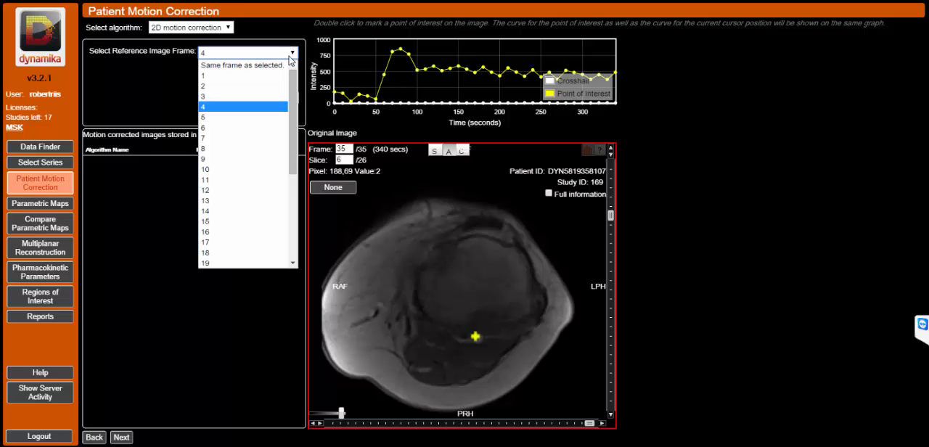
{"action": "left_click", "coordinate": [209, 138]}
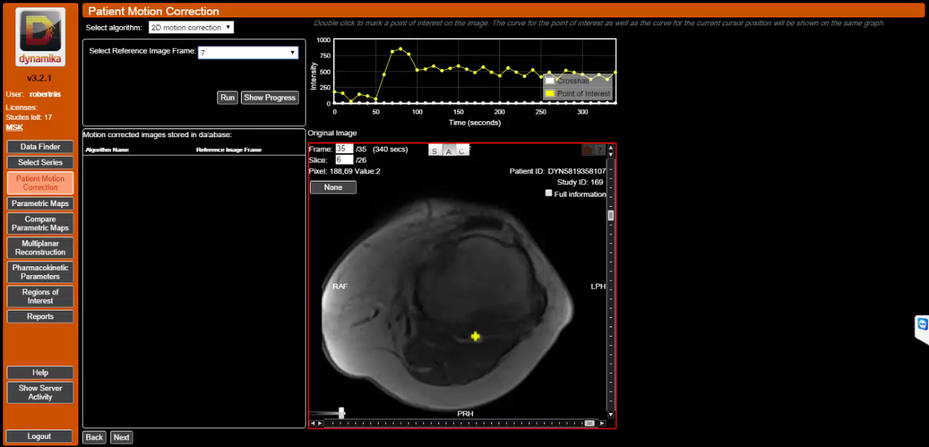
{"action": "left_click", "coordinate": [226, 99]}
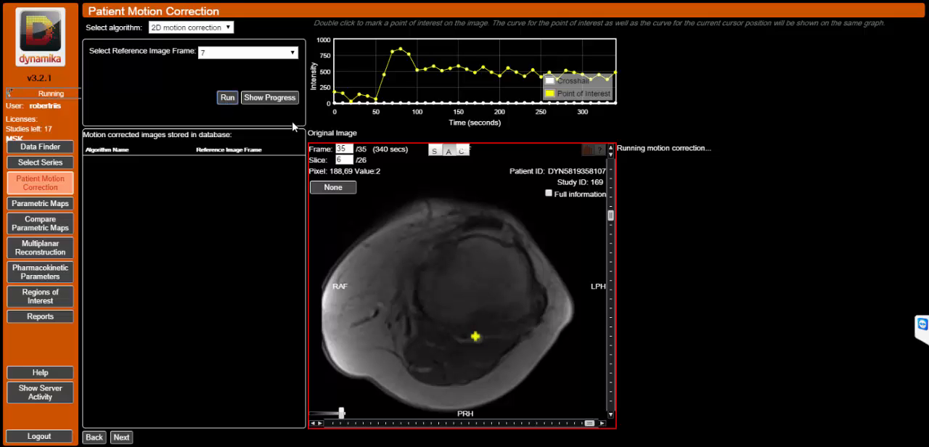
{"action": "left_click", "coordinate": [204, 55]}
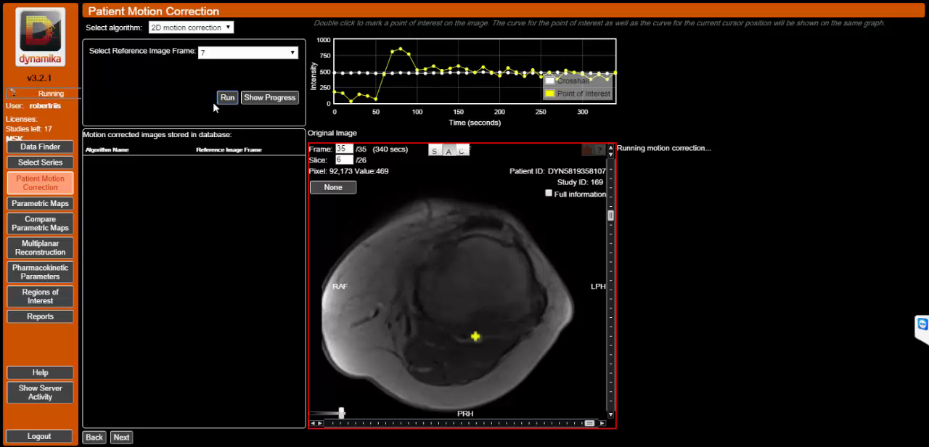
Check the motion correction's progress, then continue to Parametric Maps with the motion corrected image.
{"action": "left_click", "coordinate": [265, 97]}
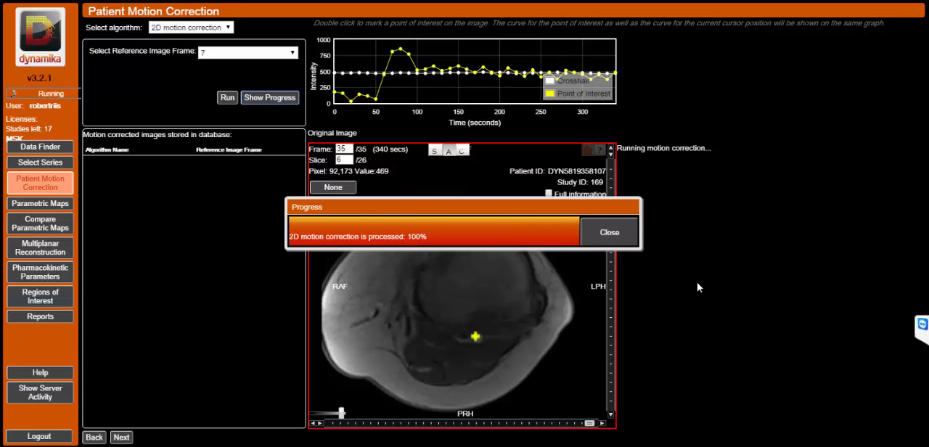
{"action": "left_click", "coordinate": [609, 234]}
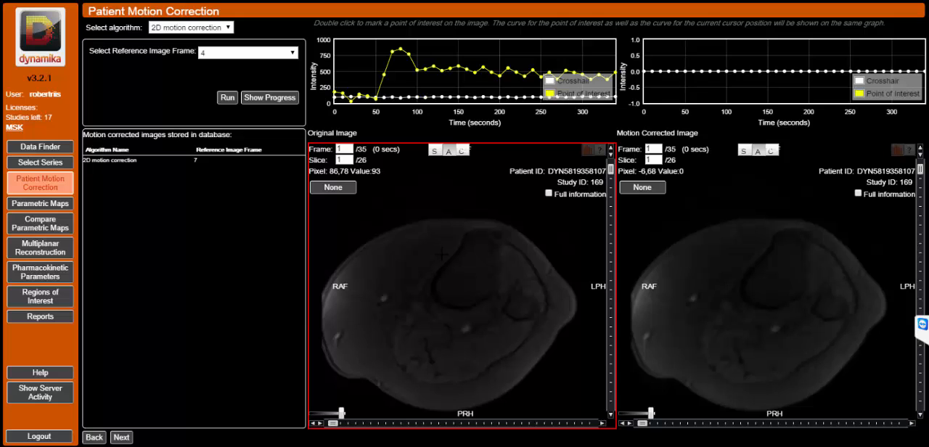
{"action": "left_click", "coordinate": [790, 276]}
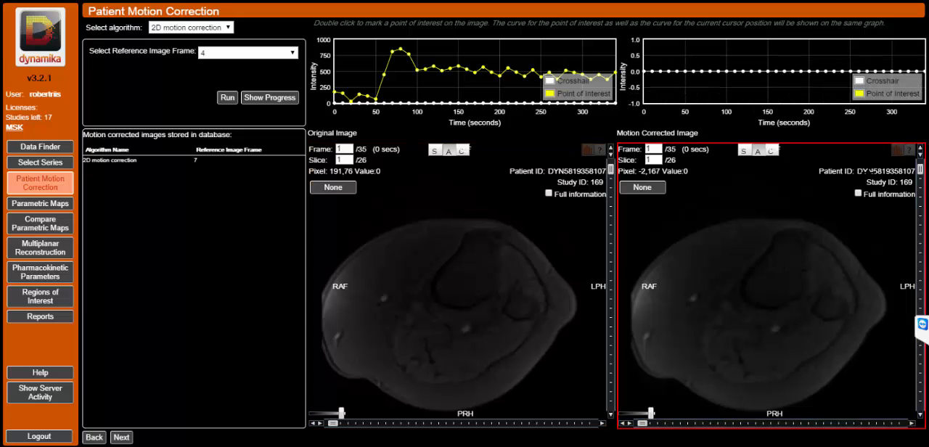
{"action": "left_click", "coordinate": [121, 437]}
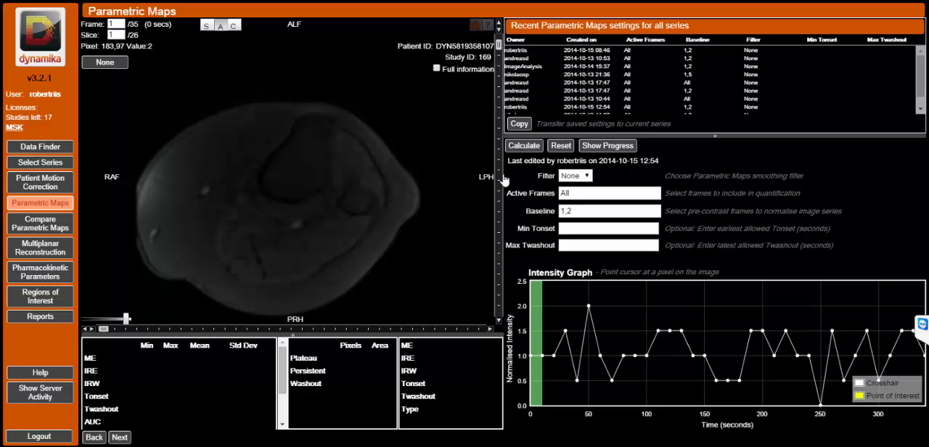
Display slice 14 at frame 35 and mark a point of interest on the vessel behind the knee joint.
{"action": "left_click", "coordinate": [499, 180]}
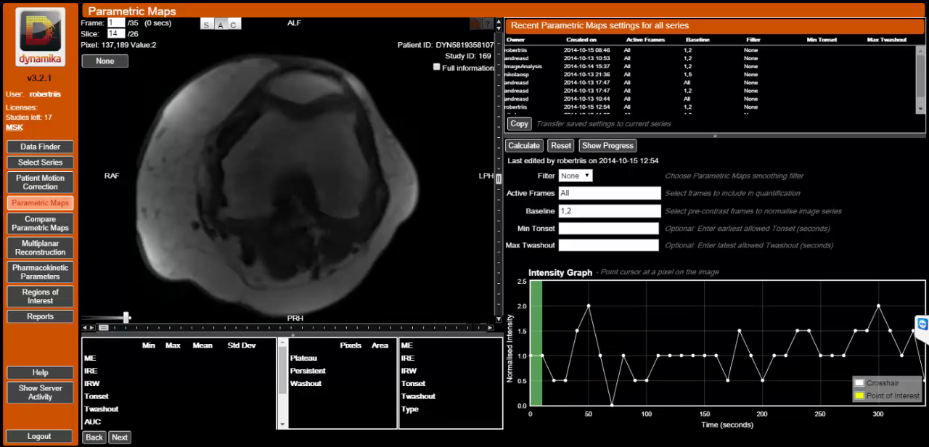
{"action": "left_click", "coordinate": [476, 331]}
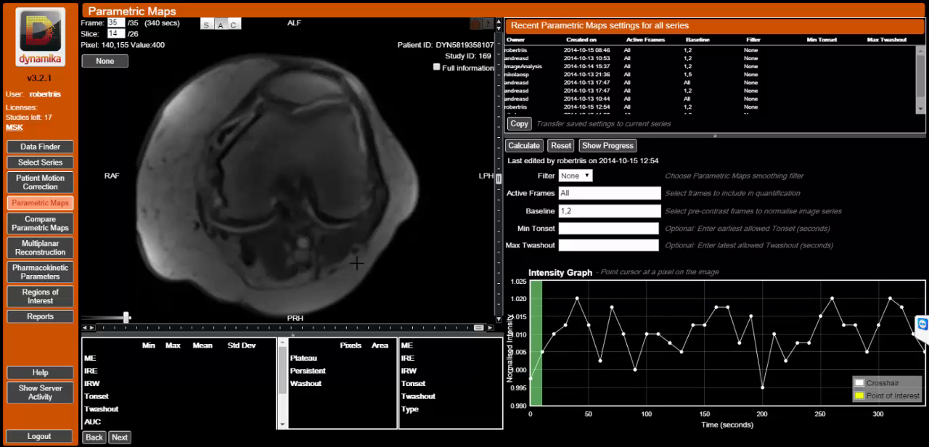
{"action": "left_click", "coordinate": [302, 241]}
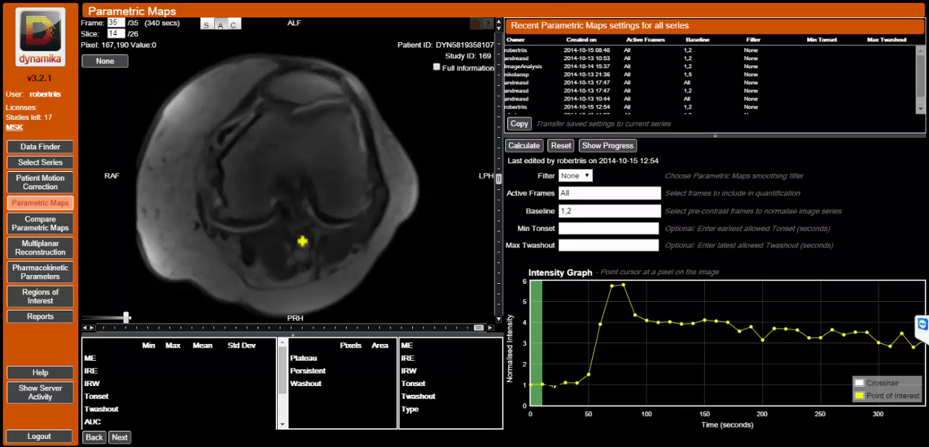
Set the baseline frames to 1-3 and calculate the parametric maps.
{"action": "left_click", "coordinate": [580, 210]}
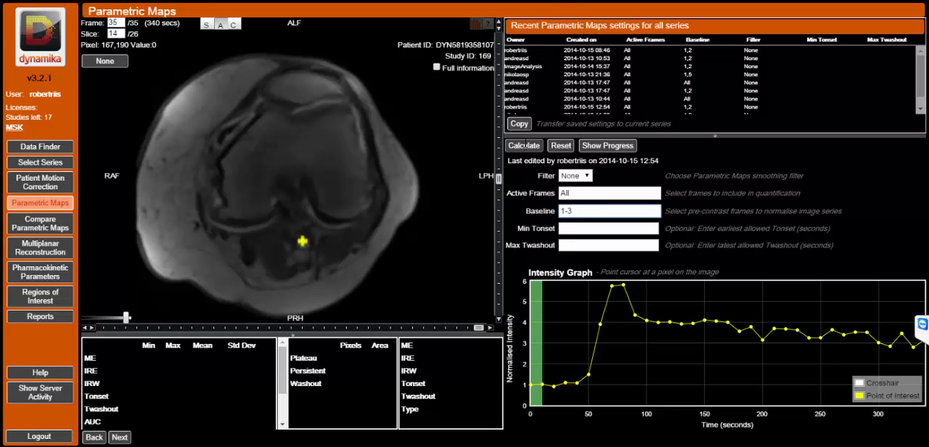
{"action": "left_click", "coordinate": [524, 146]}
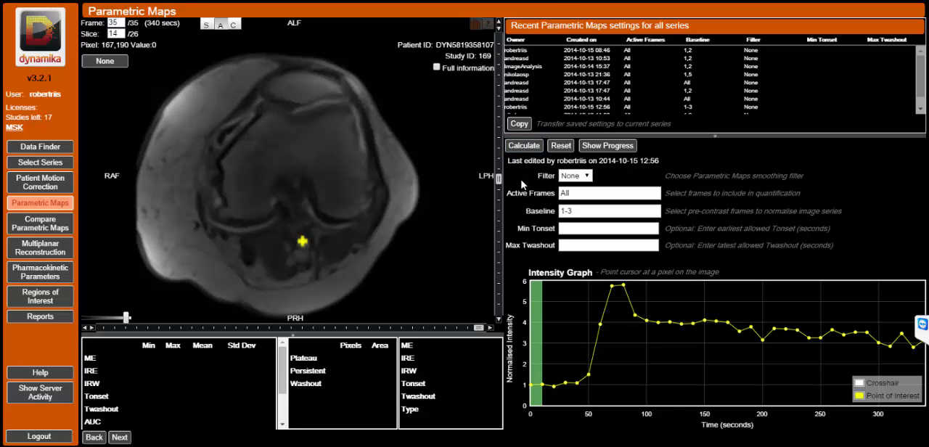
{"action": "left_click", "coordinate": [524, 146]}
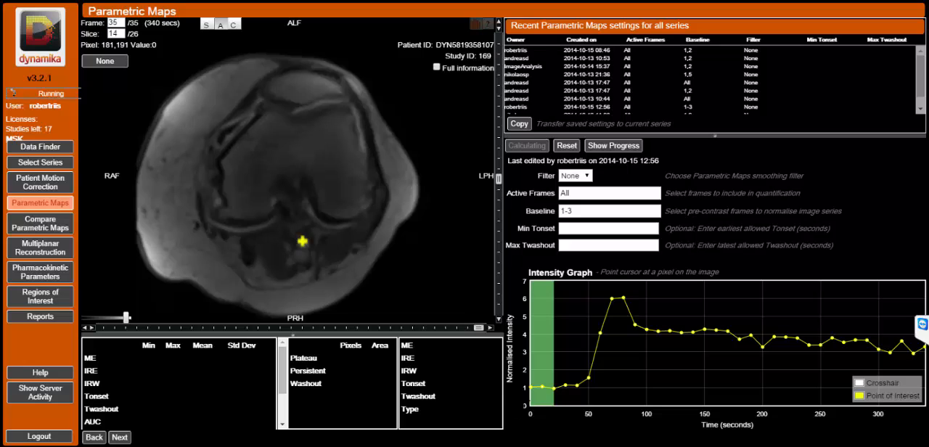
Monitor the progress of the parametric map calculation and dismiss the completion notice and progress report.
{"action": "left_click", "coordinate": [615, 146]}
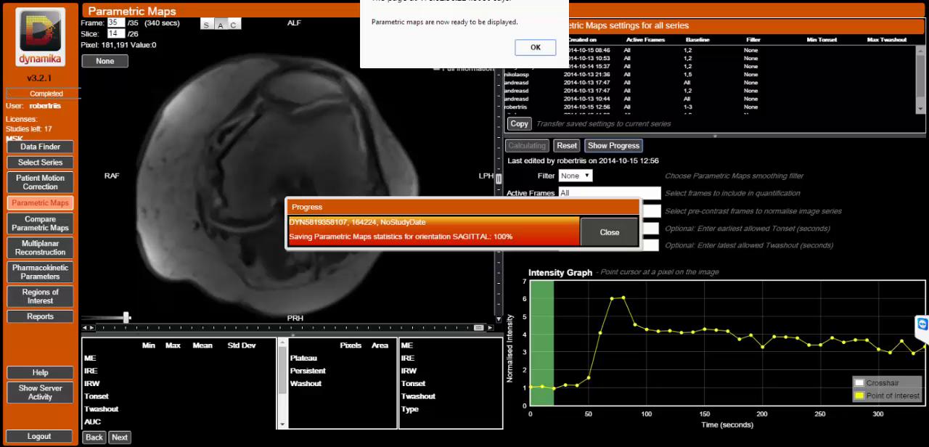
{"action": "left_click", "coordinate": [524, 47]}
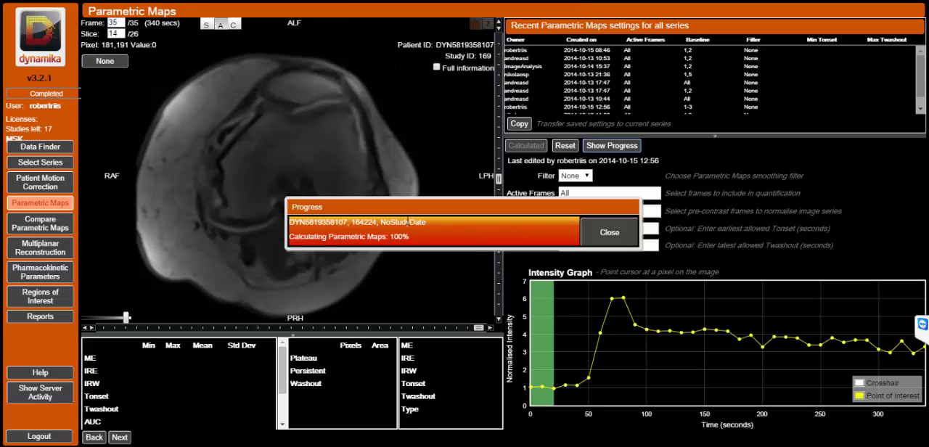
{"action": "left_click", "coordinate": [597, 239]}
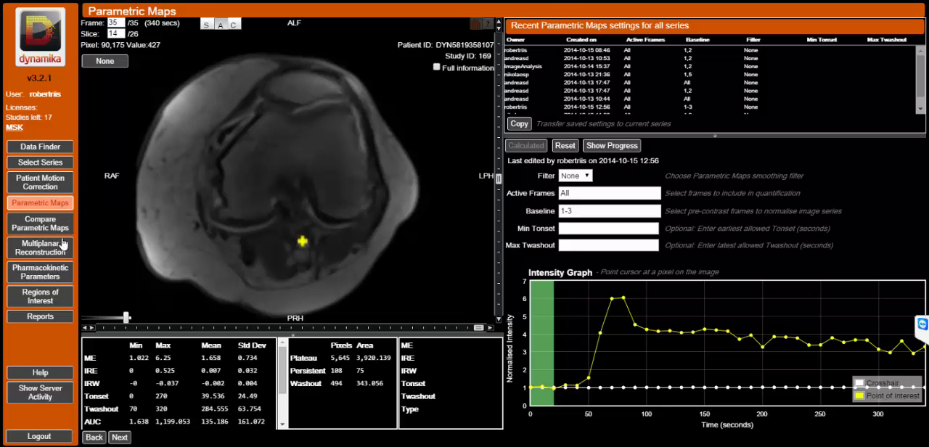
Go to Regions of Interest and browse the slices to display slice 21.
{"action": "left_click", "coordinate": [45, 300]}
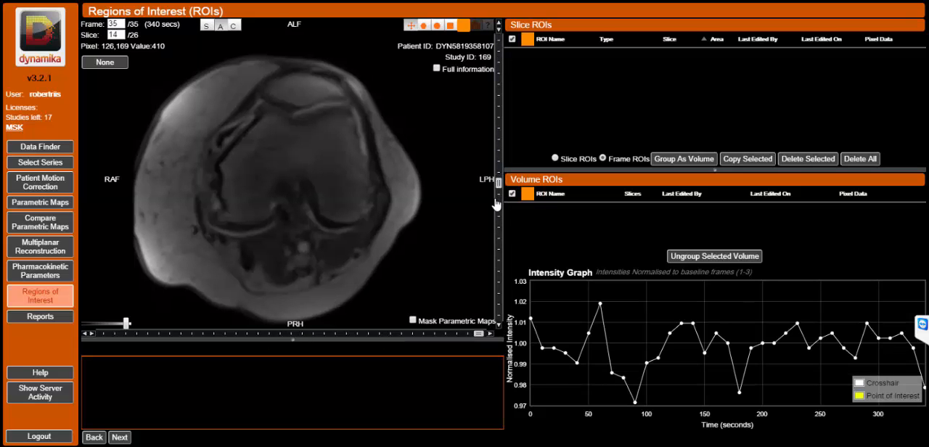
{"action": "left_click_drag", "start_coordinate": [500, 183], "coordinate": [499, 127]}
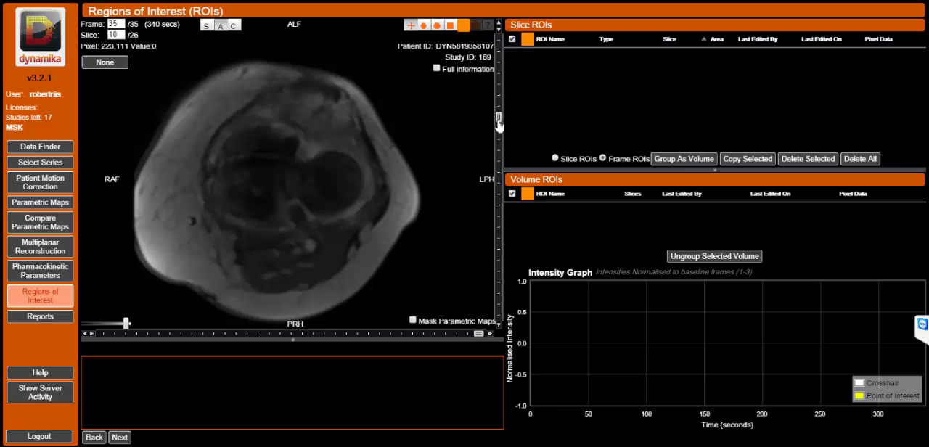
{"action": "left_click", "coordinate": [499, 241]}
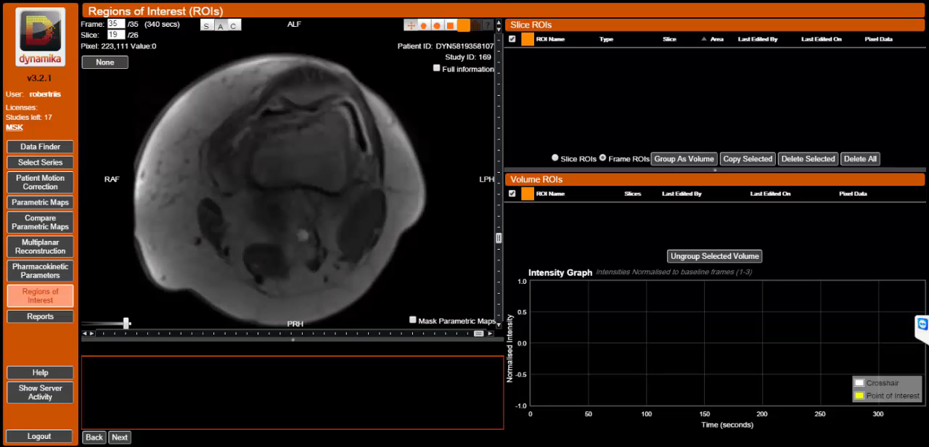
{"action": "left_click", "coordinate": [499, 260]}
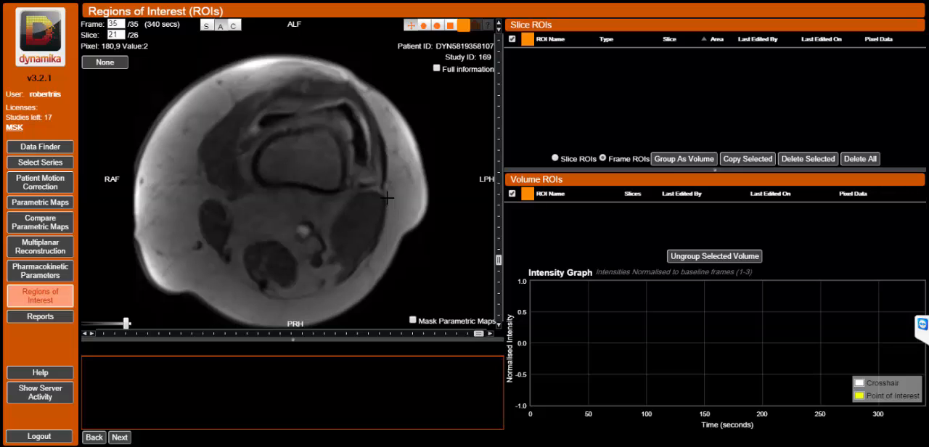
Outline a polygon region of interest of about 700 mm² over the dark muscle beside the vessel on slice 21.
{"action": "left_click", "coordinate": [338, 203]}
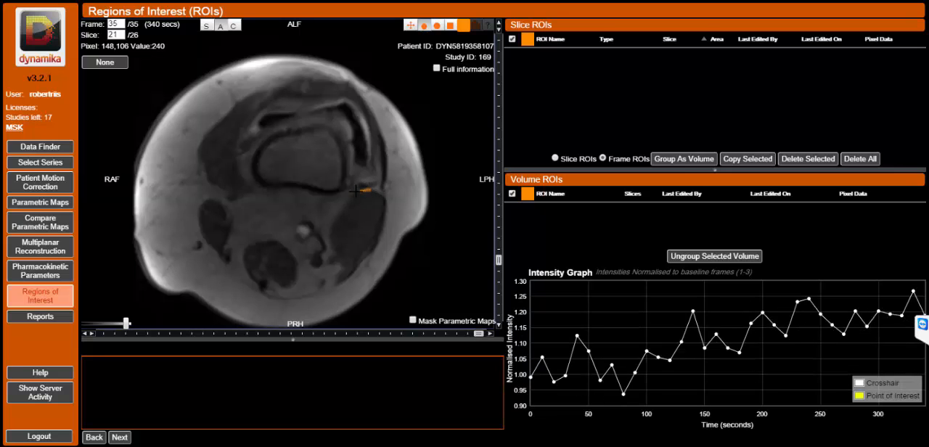
{"action": "mouse_move", "coordinate": [355, 191]}
{"action": "left_mouse_down"}
{"action": "mouse_move", "coordinate": [334, 214]}
{"action": "mouse_move", "coordinate": [335, 259]}
{"action": "mouse_move", "coordinate": [354, 257]}
{"action": "mouse_move", "coordinate": [383, 189]}
{"action": "left_mouse_up"}
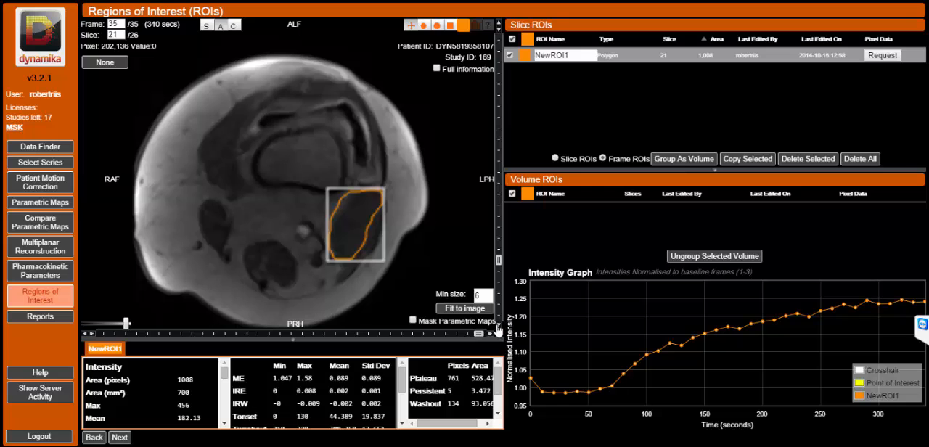
Outline the same muscle with polygon regions of interest of about 944 mm² on slice 22 and about 972 mm² on slice 23.
{"action": "left_click", "coordinate": [498, 329]}
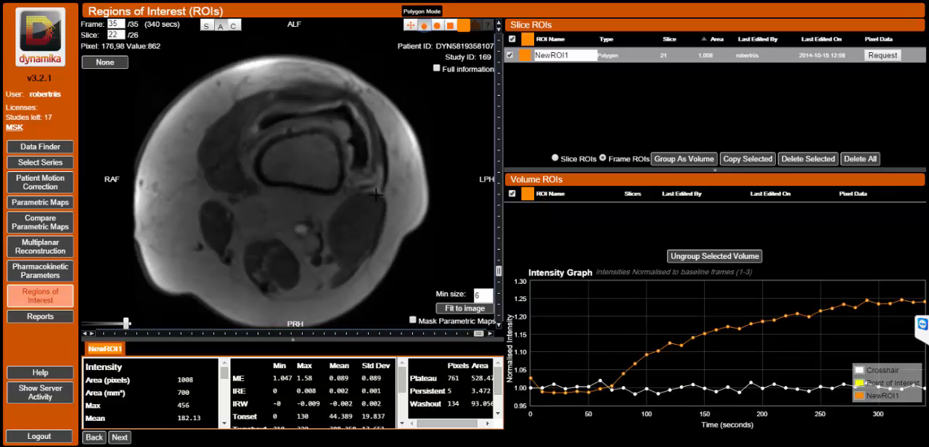
{"action": "mouse_move", "coordinate": [373, 194]}
{"action": "left_mouse_down"}
{"action": "mouse_move", "coordinate": [359, 191]}
{"action": "mouse_move", "coordinate": [330, 214]}
{"action": "mouse_move", "coordinate": [325, 253]}
{"action": "mouse_move", "coordinate": [340, 273]}
{"action": "mouse_move", "coordinate": [379, 236]}
{"action": "mouse_move", "coordinate": [384, 212]}
{"action": "mouse_move", "coordinate": [373, 192]}
{"action": "left_mouse_up"}
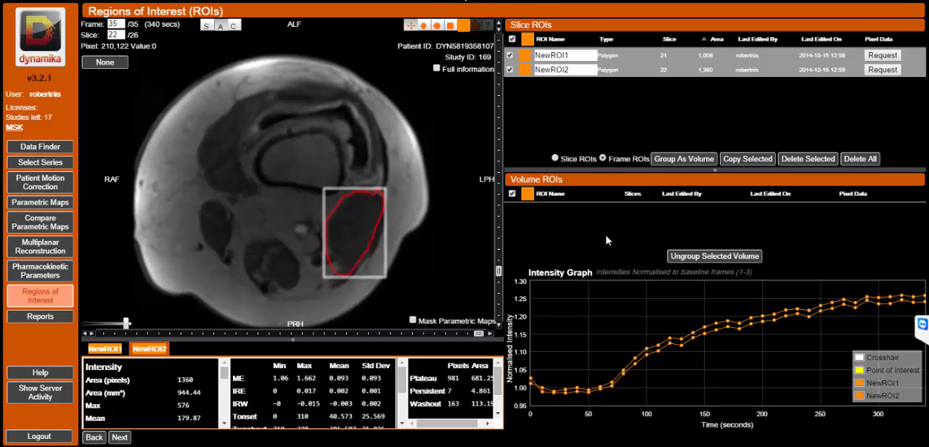
{"action": "left_click", "coordinate": [495, 325]}
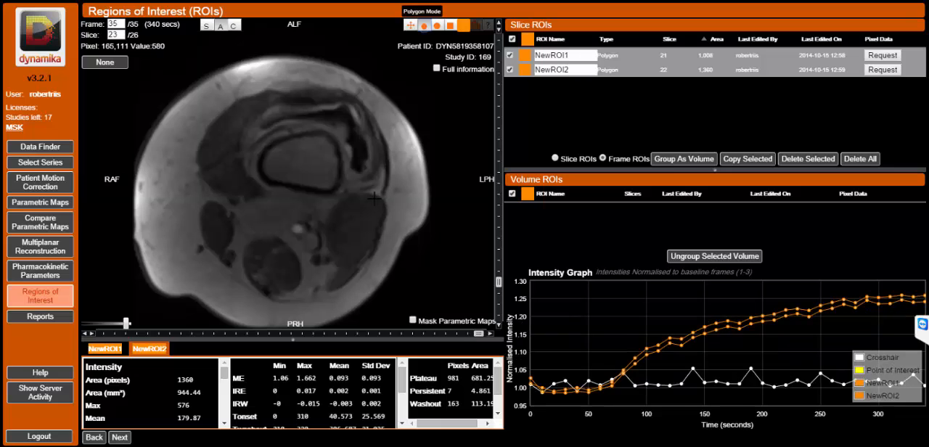
{"action": "mouse_move", "coordinate": [372, 194]}
{"action": "left_mouse_down"}
{"action": "mouse_move", "coordinate": [349, 196]}
{"action": "mouse_move", "coordinate": [330, 213]}
{"action": "mouse_move", "coordinate": [324, 233]}
{"action": "mouse_move", "coordinate": [336, 264]}
{"action": "mouse_move", "coordinate": [348, 269]}
{"action": "mouse_move", "coordinate": [374, 248]}
{"action": "mouse_move", "coordinate": [383, 207]}
{"action": "mouse_move", "coordinate": [373, 193]}
{"action": "left_mouse_up"}
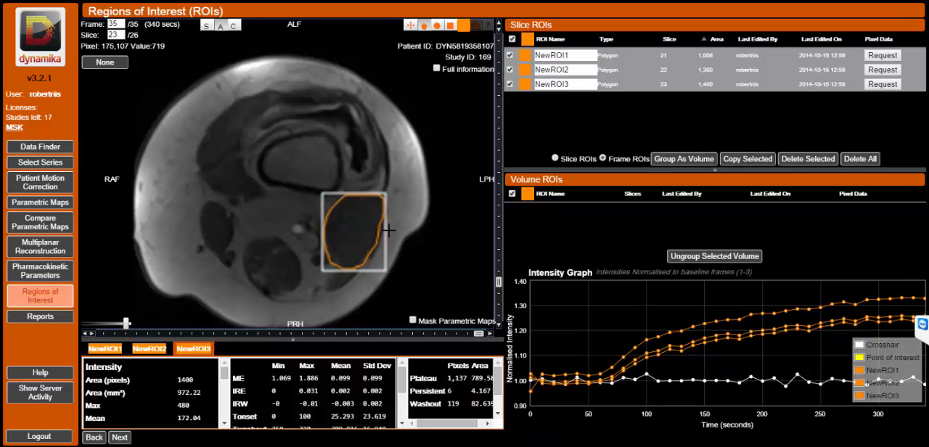
Group the three muscle regions on slices 21-23 as a volume and name the volume Biceps.
{"action": "left_click", "coordinate": [411, 25]}
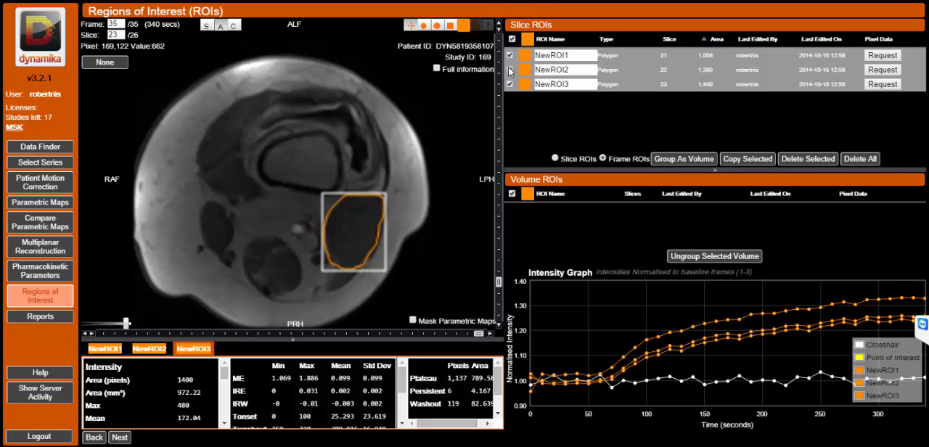
{"action": "left_click", "coordinate": [669, 157]}
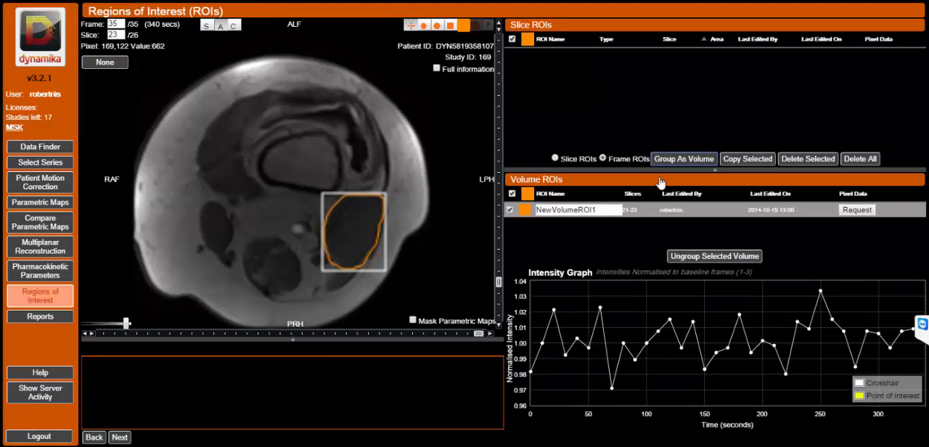
{"action": "double_click", "coordinate": [591, 209]}
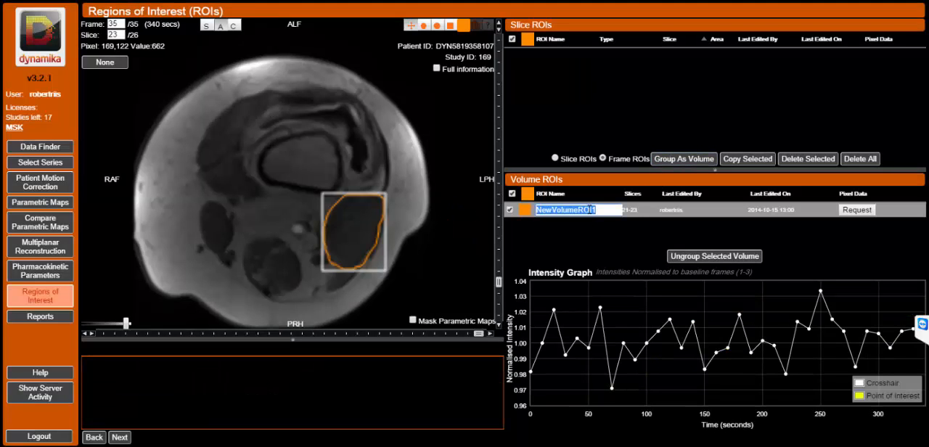
{"action": "type", "text": "Bl"}
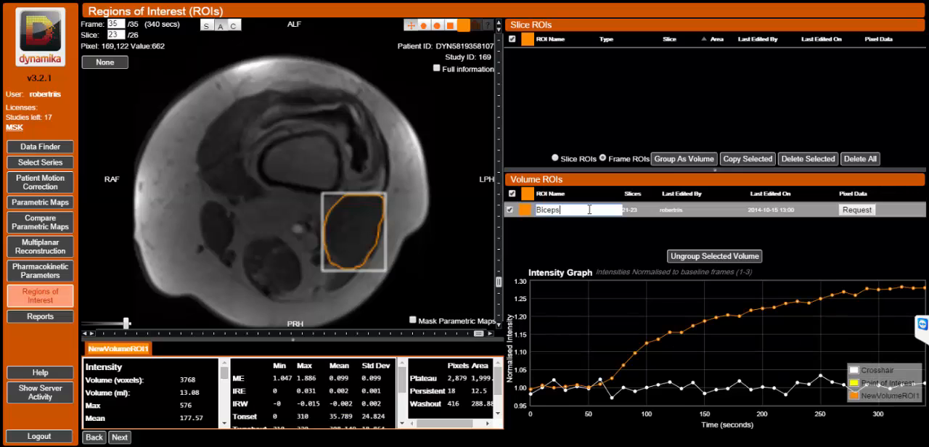
{"action": "left_click", "coordinate": [509, 51]}
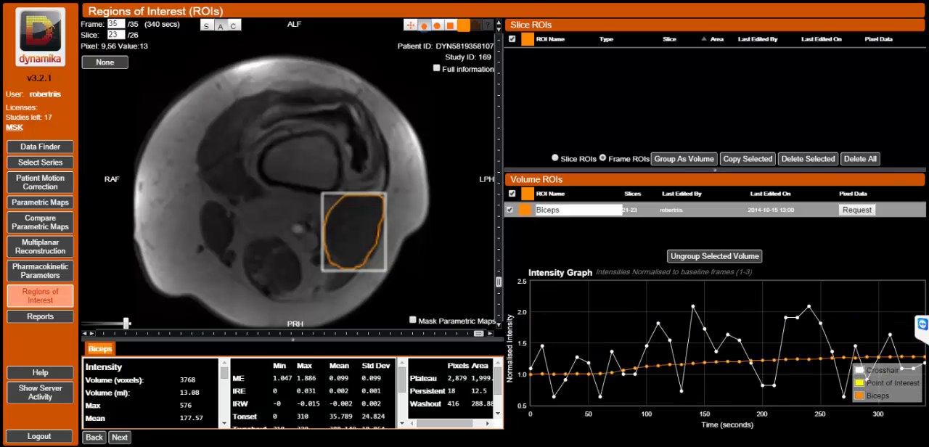
Overlay the IRE parametric map on slice 23 and mark a point of interest on the bright vessel beside the Biceps region.
{"action": "left_click", "coordinate": [105, 64]}
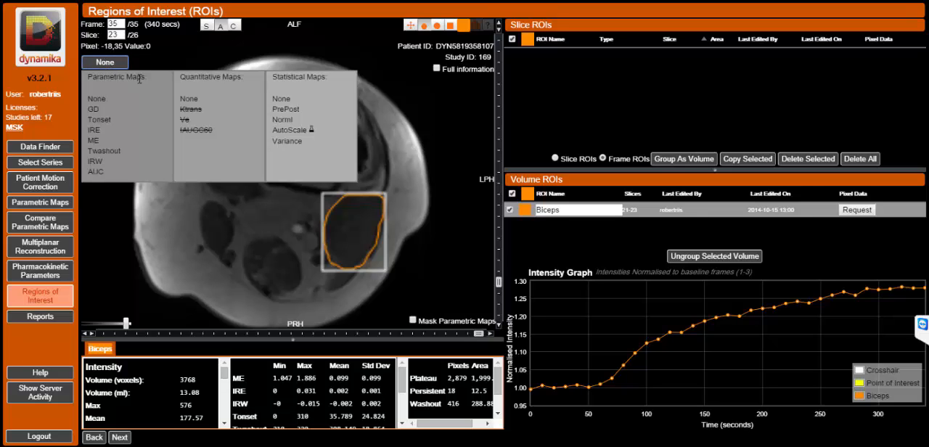
{"action": "left_click", "coordinate": [95, 133]}
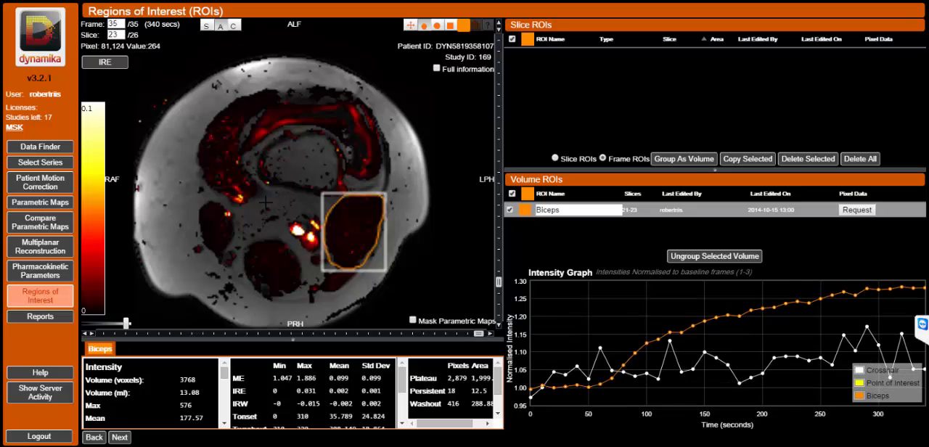
{"action": "left_click", "coordinate": [298, 230]}
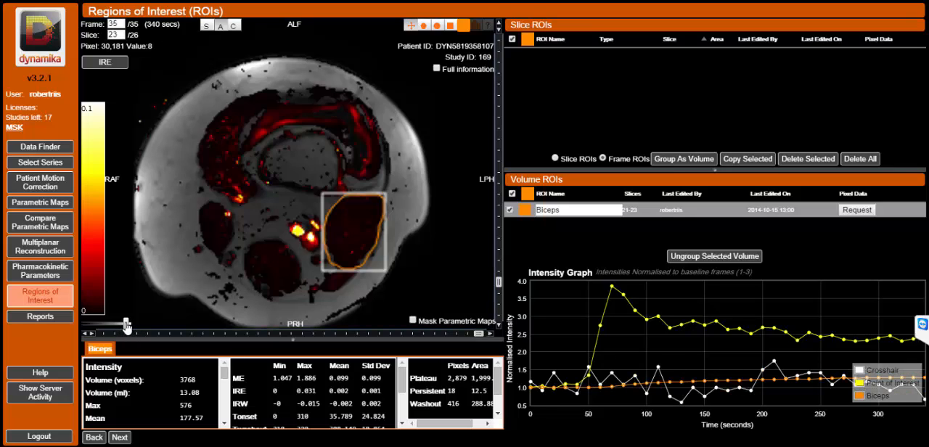
Fade the IRE overlay to a faint level and outline a curved polygon region of about 1058 mm² around the synovium on slice 23.
{"action": "left_click_drag", "start_coordinate": [126, 325], "coordinate": [82, 329]}
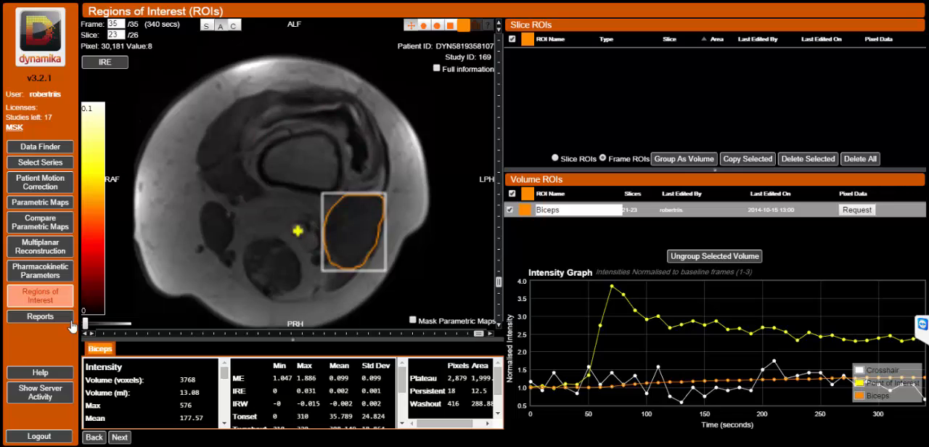
{"action": "left_click_drag", "start_coordinate": [69, 321], "coordinate": [74, 318]}
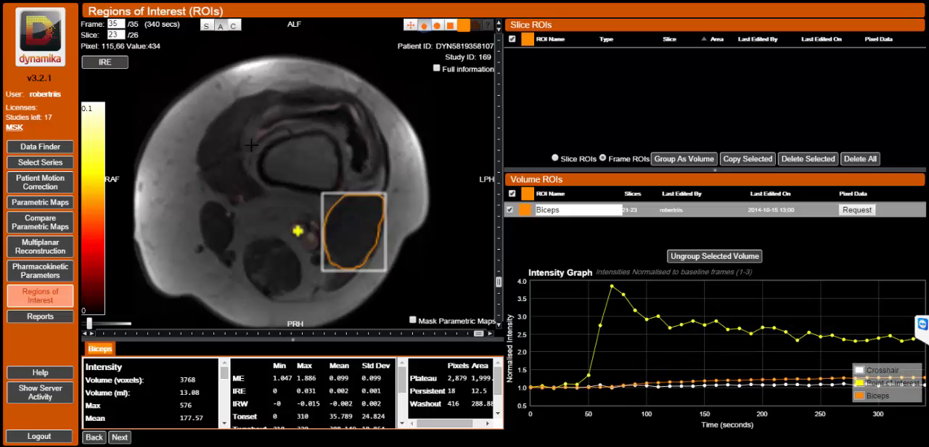
{"action": "mouse_move", "coordinate": [253, 143]}
{"action": "left_mouse_down"}
{"action": "mouse_move", "coordinate": [268, 129]}
{"action": "mouse_move", "coordinate": [303, 124]}
{"action": "left_mouse_up"}
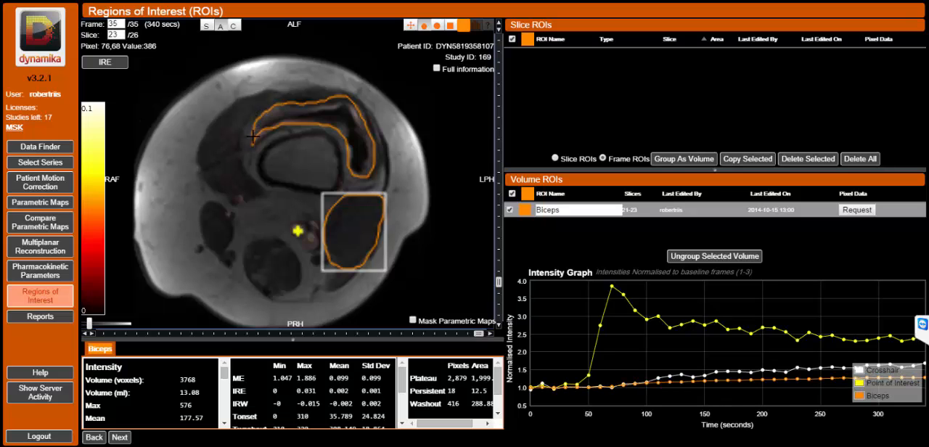
{"action": "left_click_drag", "start_coordinate": [252, 136], "coordinate": [252, 145]}
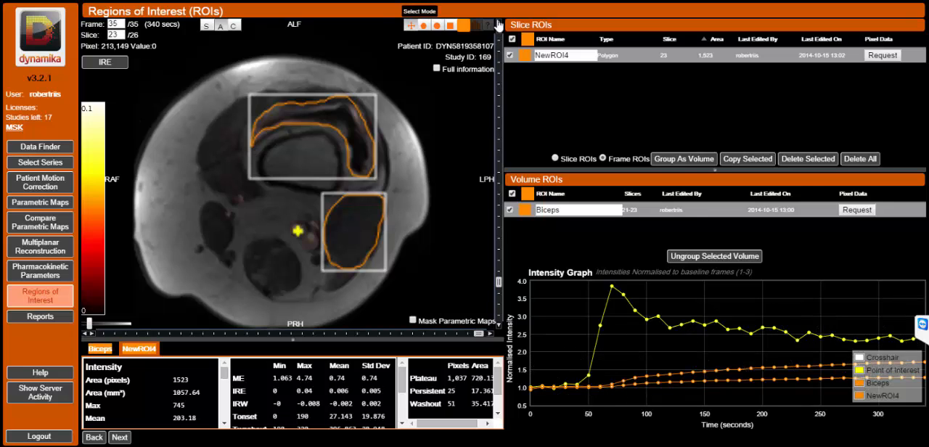
Outline the synovium on slice 22 with a polygon region of interest of about 1069 mm².
{"action": "scroll", "coordinate": [349, 131], "scroll_direction": "up", "scroll_amount": 1}
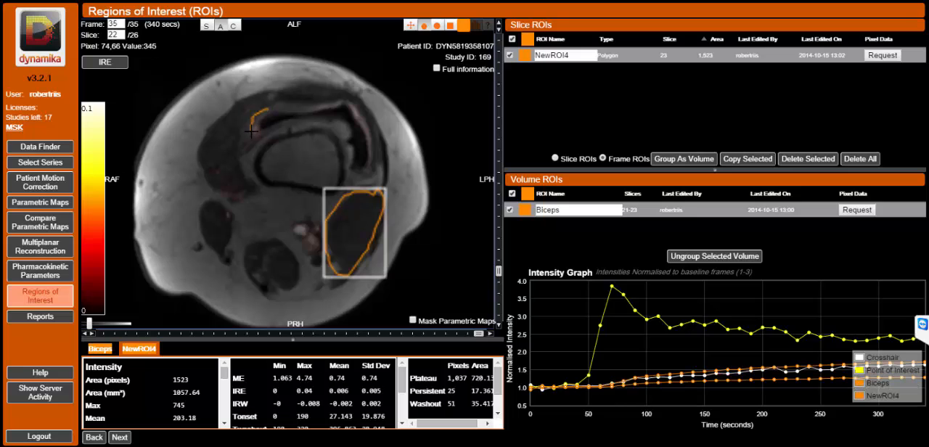
{"action": "mouse_move", "coordinate": [252, 132]}
{"action": "left_mouse_down"}
{"action": "mouse_move", "coordinate": [252, 140]}
{"action": "mouse_move", "coordinate": [325, 120]}
{"action": "mouse_move", "coordinate": [344, 136]}
{"action": "left_mouse_up"}
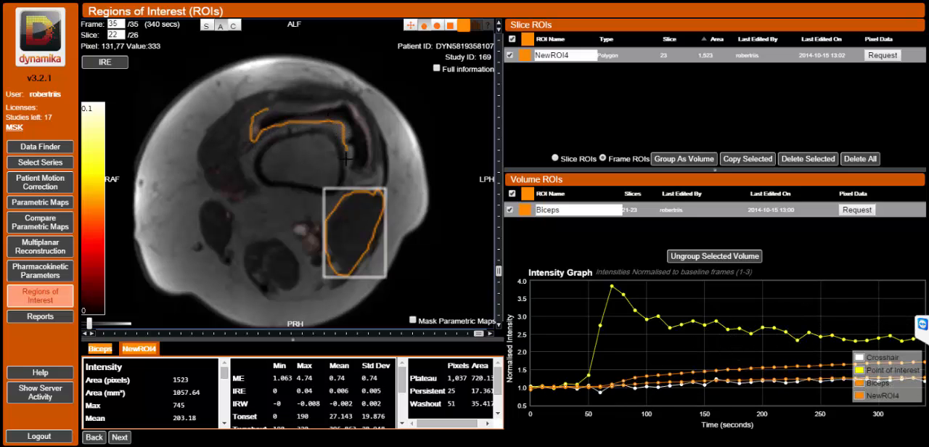
{"action": "mouse_move", "coordinate": [354, 174]}
{"action": "left_mouse_down"}
{"action": "mouse_move", "coordinate": [365, 177]}
{"action": "mouse_move", "coordinate": [374, 144]}
{"action": "mouse_move", "coordinate": [355, 102]}
{"action": "mouse_move", "coordinate": [255, 112]}
{"action": "left_mouse_up"}
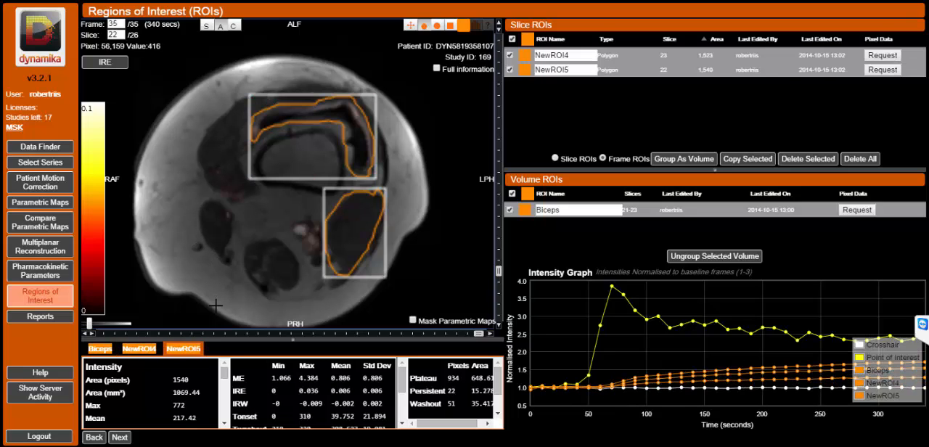
Fade the IRE overlay out completely and set the displayed parametric map to None.
{"action": "left_click_drag", "start_coordinate": [89, 324], "coordinate": [83, 323]}
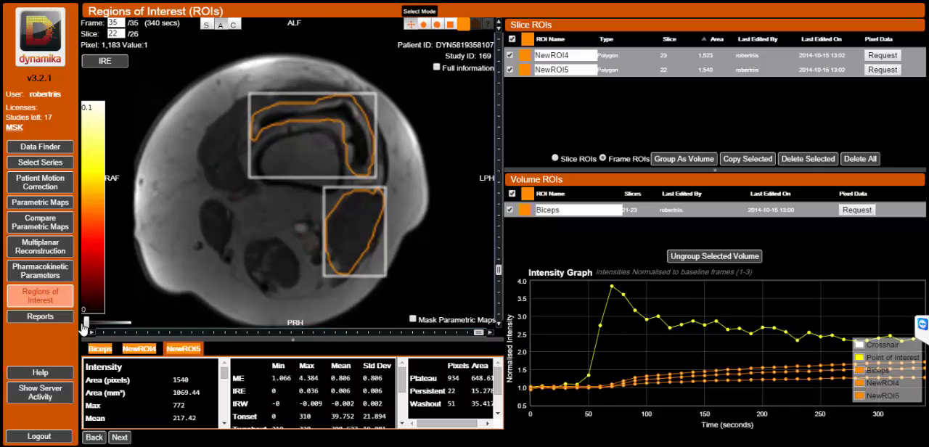
{"action": "left_click", "coordinate": [109, 62]}
{"action": "left_click", "coordinate": [97, 99]}
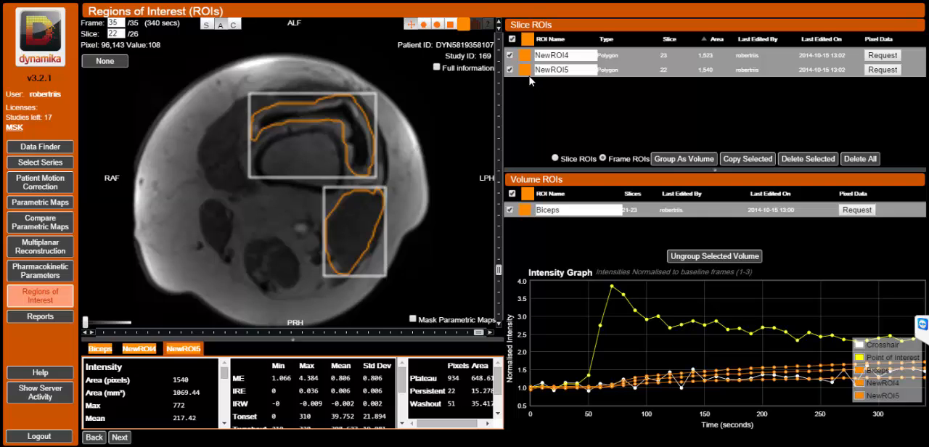
Group the two synovium regions on slices 22-23 as a volume and name the volume Synovium.
{"action": "left_click", "coordinate": [683, 160]}
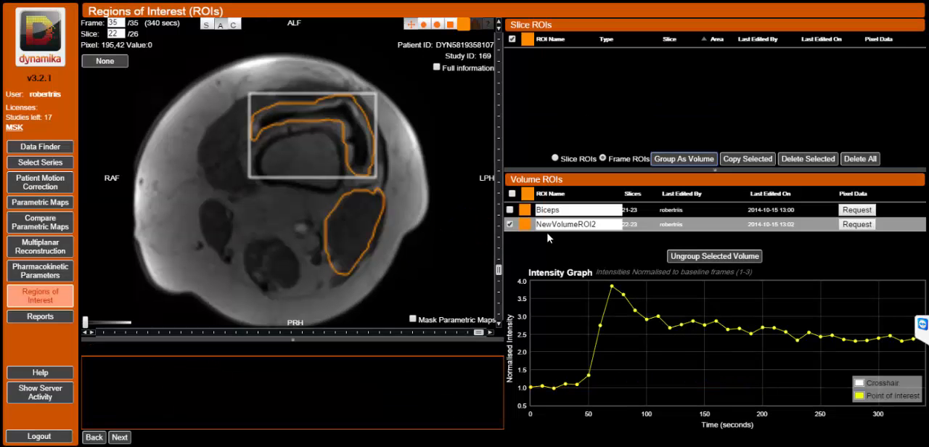
{"action": "left_click", "coordinate": [556, 226]}
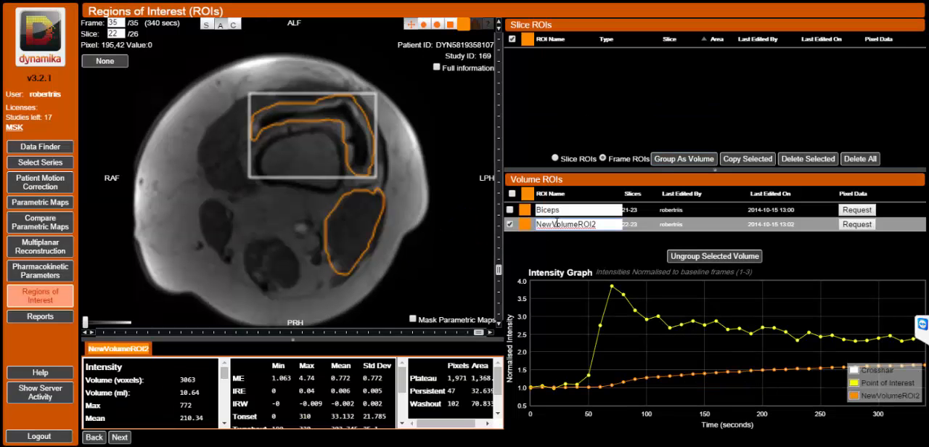
{"action": "left_click_drag", "start_coordinate": [603, 225], "coordinate": [534, 225]}
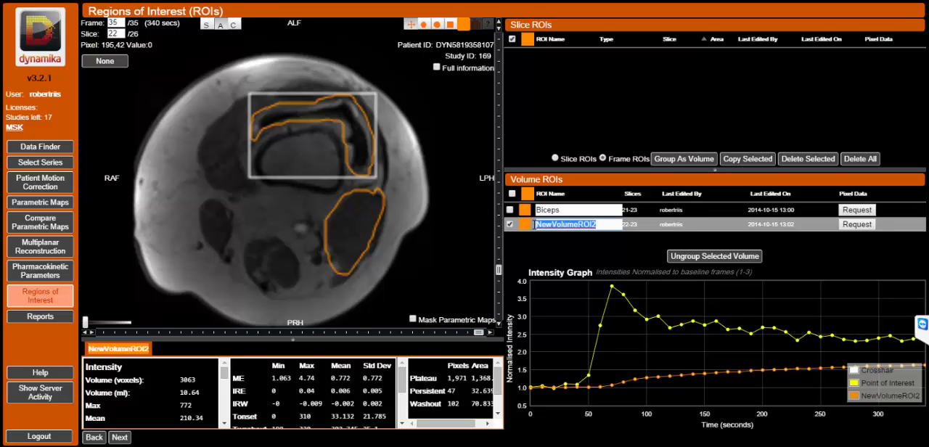
{"action": "type", "text": "Synovium"}
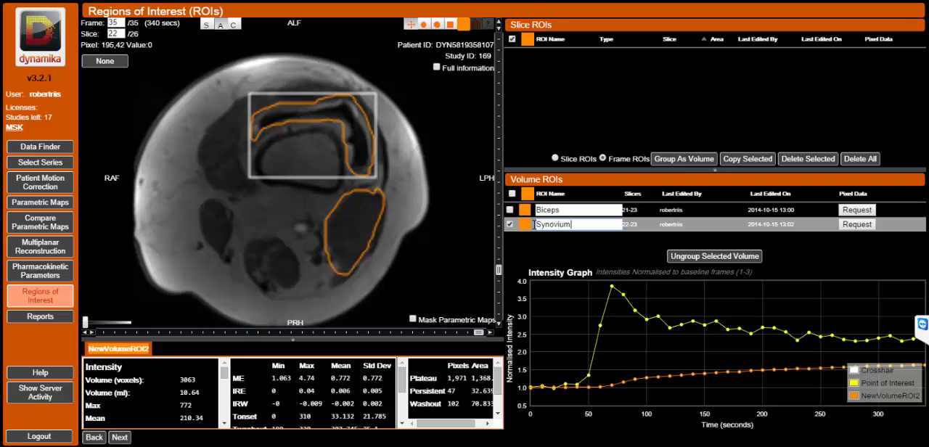
{"action": "key", "text": "Return"}
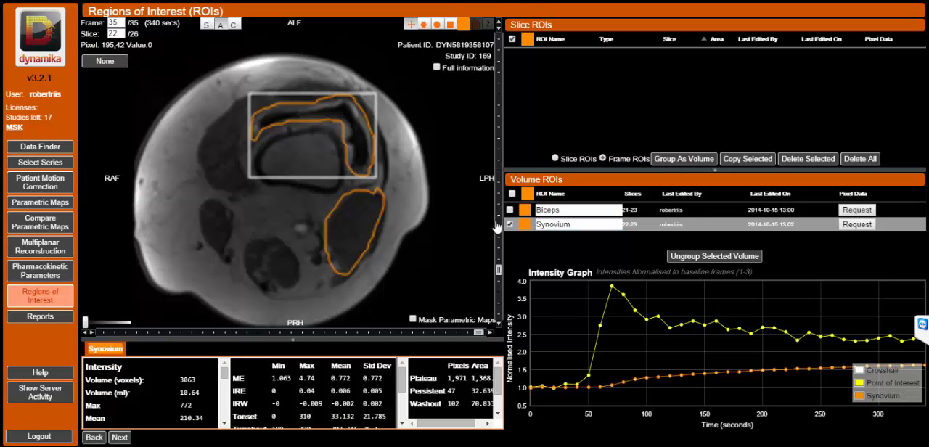
Browse through the lower-numbered slices of the knee to display slice 11.
{"action": "left_click", "coordinate": [500, 211]}
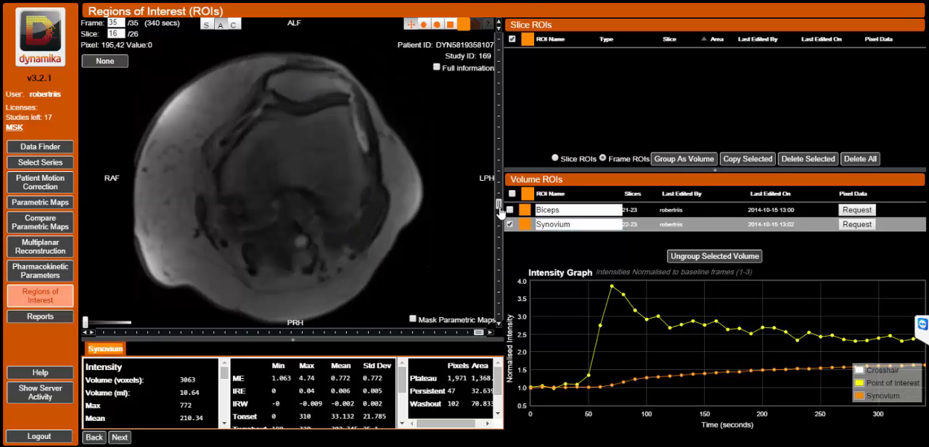
{"action": "left_click", "coordinate": [498, 168]}
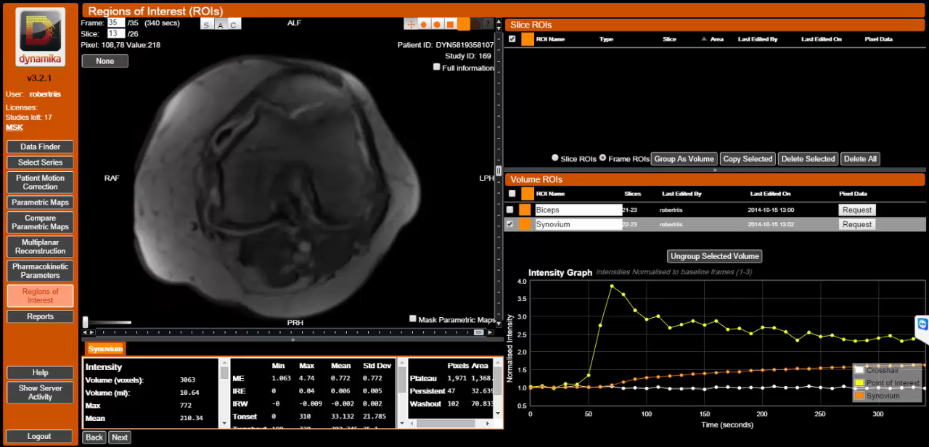
{"action": "left_click", "coordinate": [498, 141]}
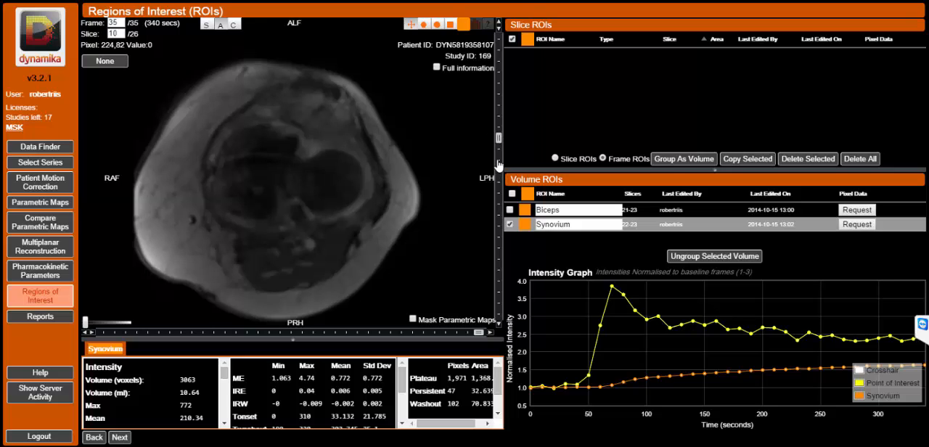
{"action": "left_click", "coordinate": [498, 165]}
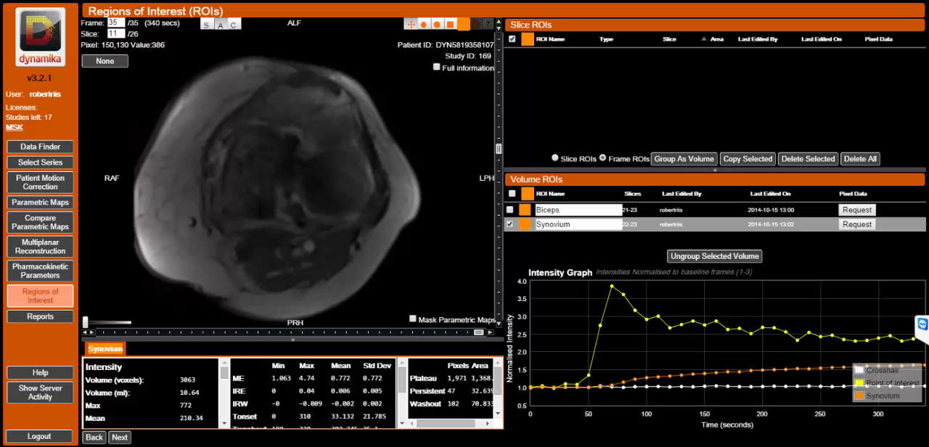
Select the IRE map for slice 11 with the overlay faded out, and set the displayed map back to None.
{"action": "left_click", "coordinate": [97, 61]}
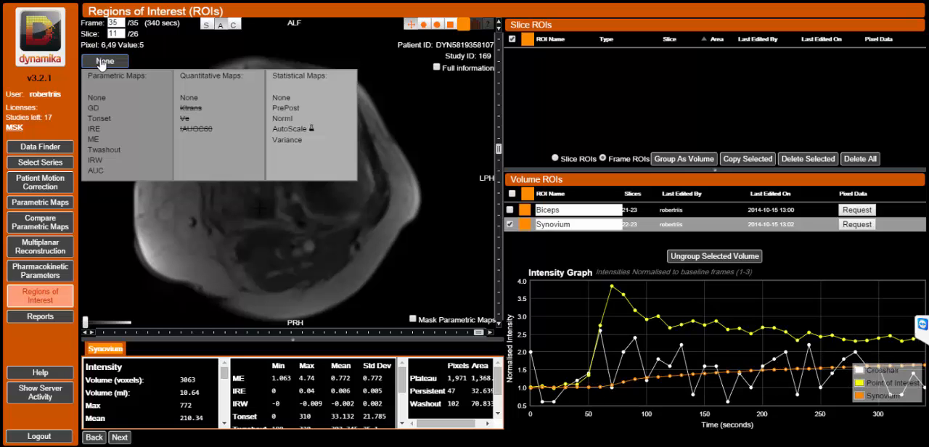
{"action": "left_click", "coordinate": [94, 129]}
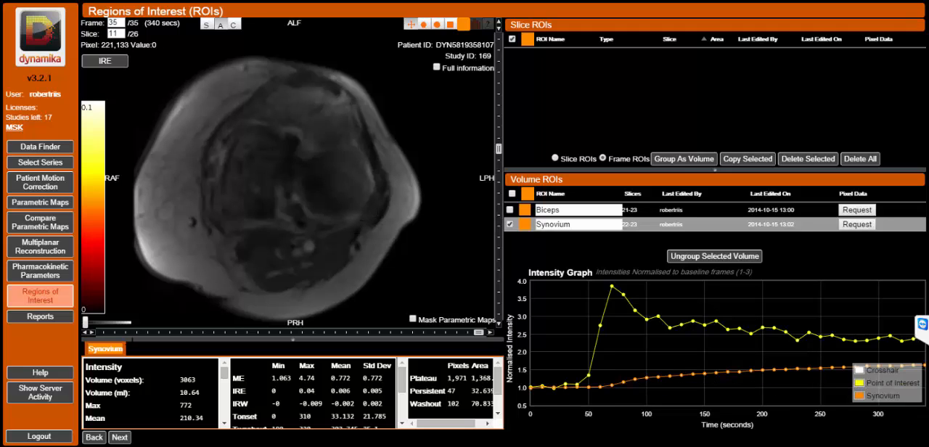
{"action": "mouse_move", "coordinate": [87, 324]}
{"action": "left_mouse_down"}
{"action": "mouse_move", "coordinate": [107, 324]}
{"action": "mouse_move", "coordinate": [78, 321]}
{"action": "left_mouse_up"}
{"action": "left_click", "coordinate": [105, 61]}
{"action": "left_click", "coordinate": [93, 97]}
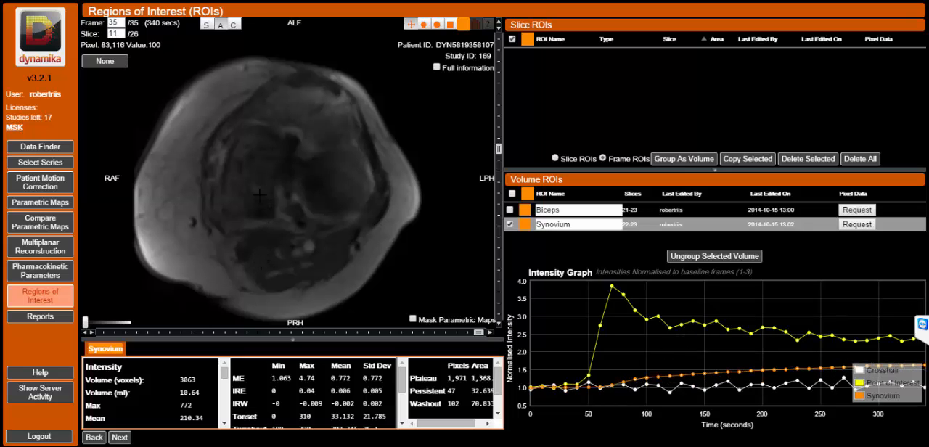
Display the IRE map on slice 11 and blend it as a faint overlay on the knee image.
{"action": "left_click", "coordinate": [106, 61]}
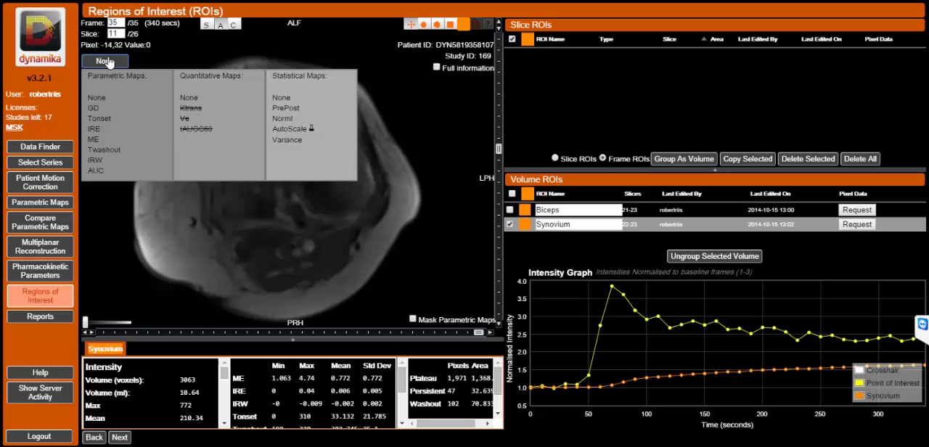
{"action": "left_click", "coordinate": [95, 128]}
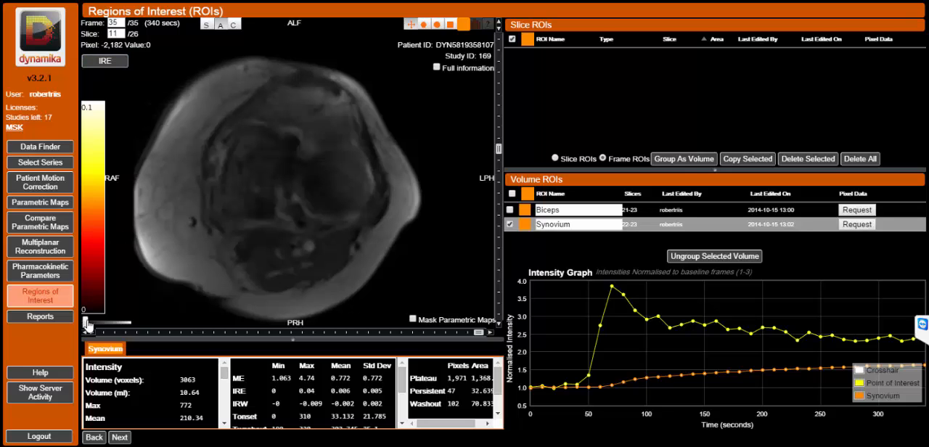
{"action": "left_click_drag", "start_coordinate": [85, 321], "coordinate": [128, 324]}
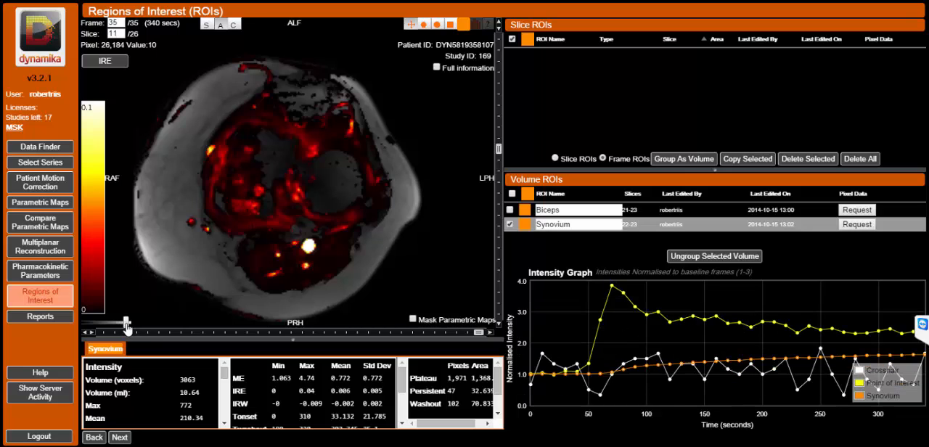
{"action": "left_click_drag", "start_coordinate": [124, 325], "coordinate": [94, 328]}
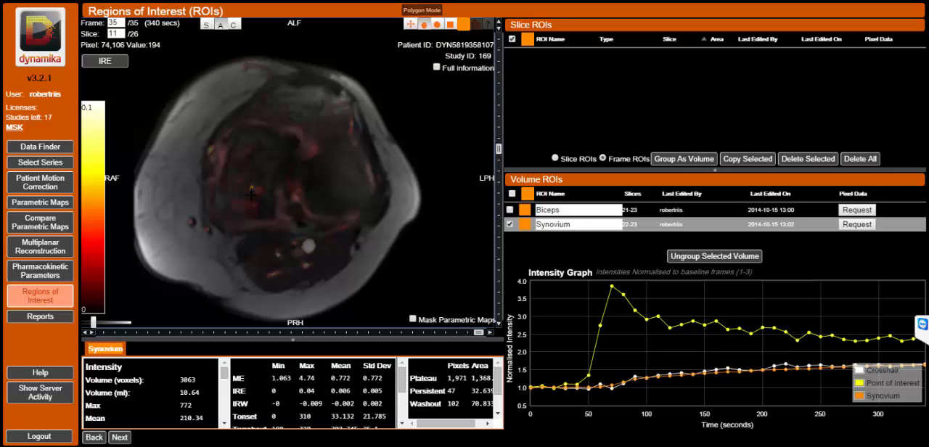
Outline the enhancing bone lesion with a polygon region on slice 11 and another on slice 10.
{"action": "mouse_move", "coordinate": [251, 193]}
{"action": "left_mouse_down"}
{"action": "mouse_move", "coordinate": [236, 212]}
{"action": "mouse_move", "coordinate": [258, 215]}
{"action": "mouse_move", "coordinate": [267, 199]}
{"action": "mouse_move", "coordinate": [252, 190]}
{"action": "left_mouse_up"}
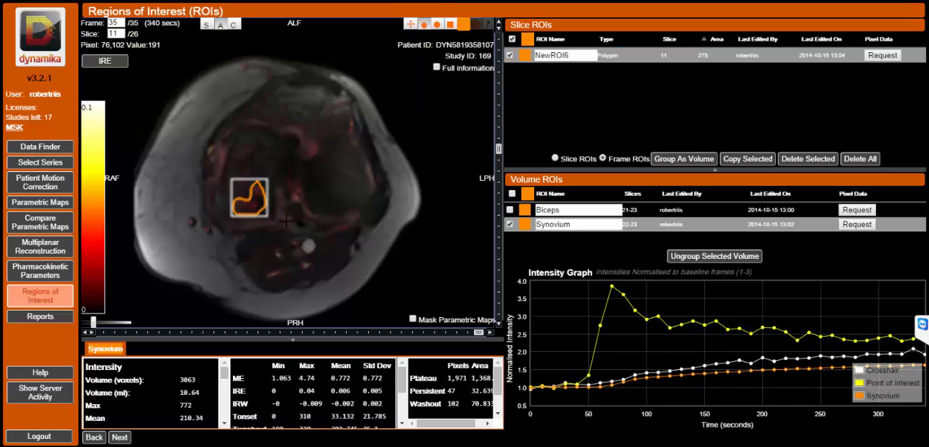
{"action": "scroll", "coordinate": [292, 223], "scroll_direction": "down", "scroll_amount": 1}
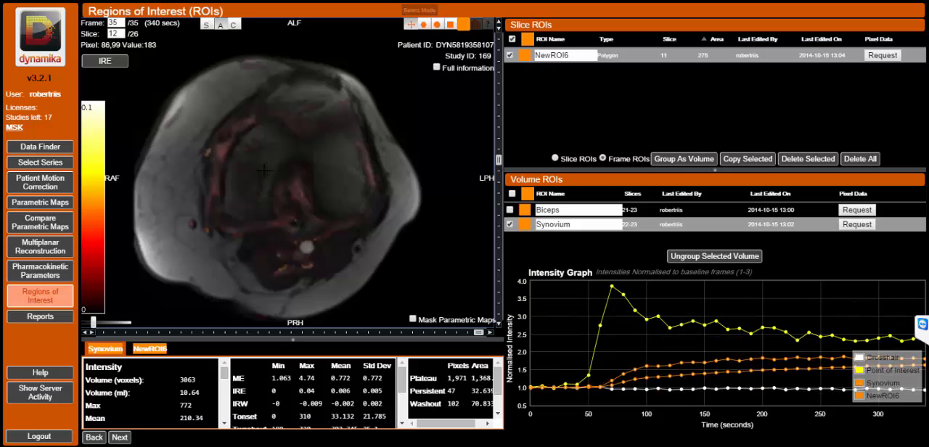
{"action": "left_click", "coordinate": [424, 24]}
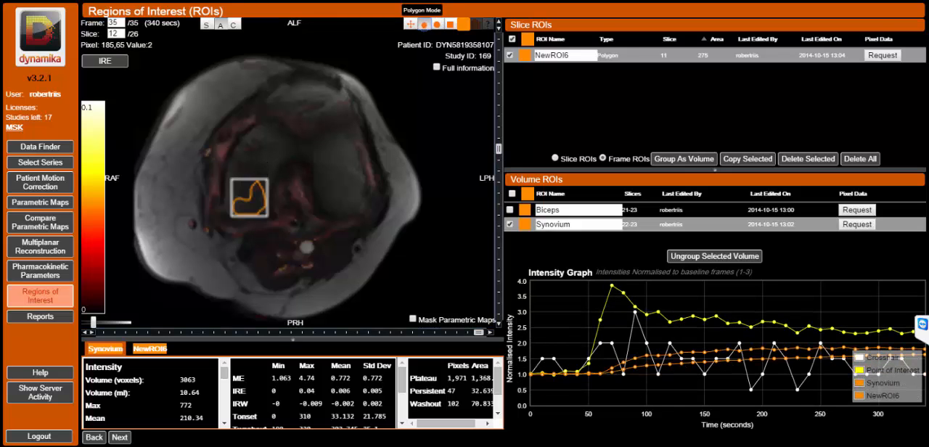
{"action": "scroll", "coordinate": [395, 148], "scroll_direction": "down", "scroll_amount": 2}
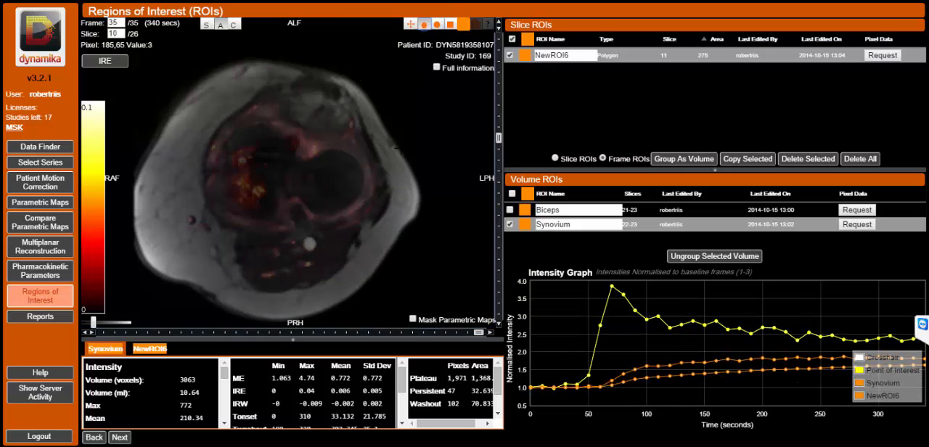
{"action": "mouse_move", "coordinate": [266, 186]}
{"action": "left_mouse_down"}
{"action": "mouse_move", "coordinate": [243, 167]}
{"action": "mouse_move", "coordinate": [231, 197]}
{"action": "mouse_move", "coordinate": [250, 216]}
{"action": "mouse_move", "coordinate": [266, 186]}
{"action": "left_mouse_up"}
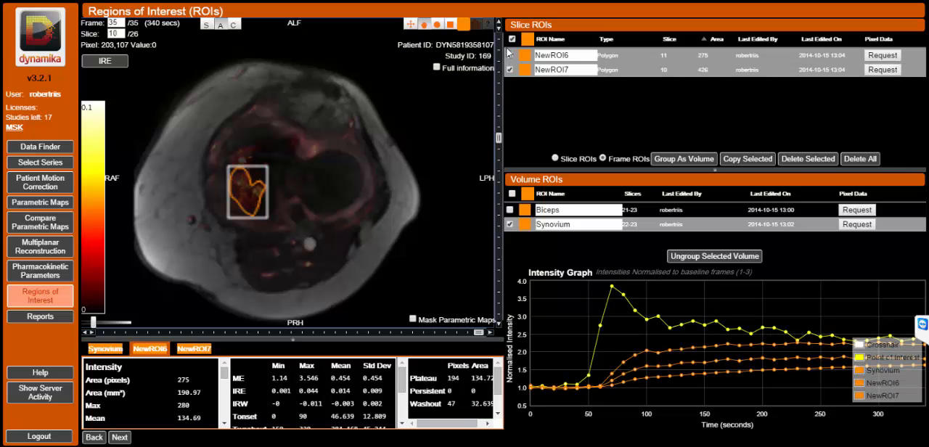
Group the two lesion regions on slices 10-11 as a volume, name it BML and deselect it.
{"action": "left_click", "coordinate": [686, 159]}
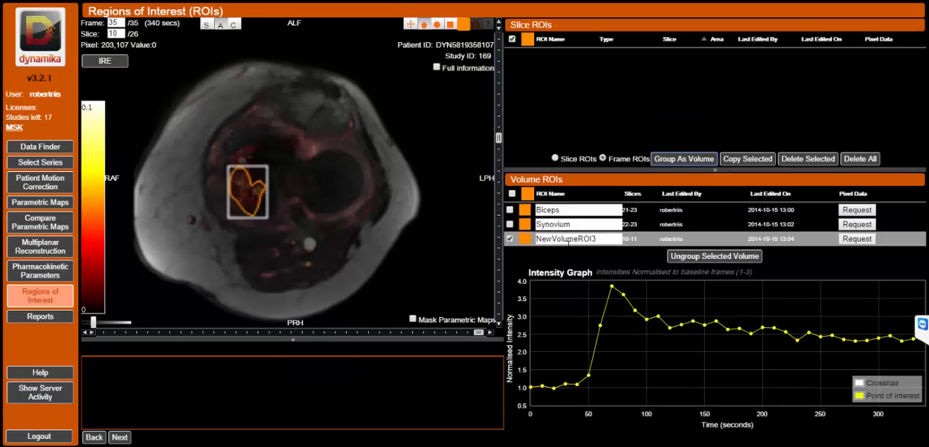
{"action": "double_click", "coordinate": [563, 240]}
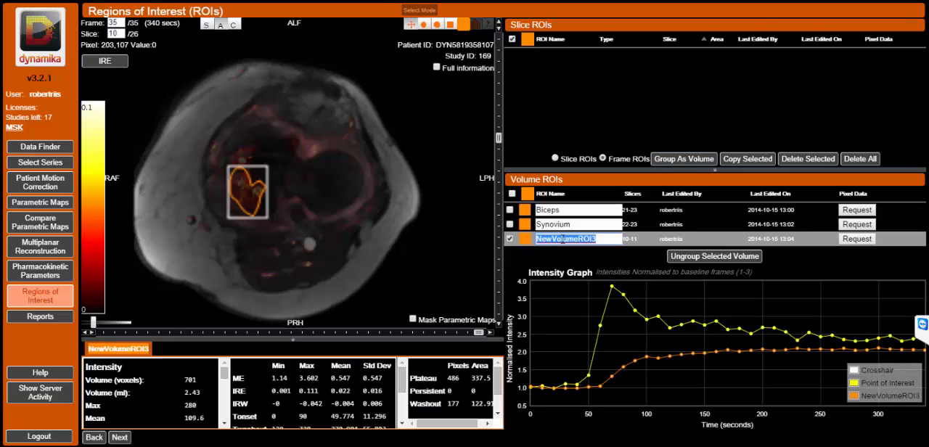
{"action": "type", "text": "BML"}
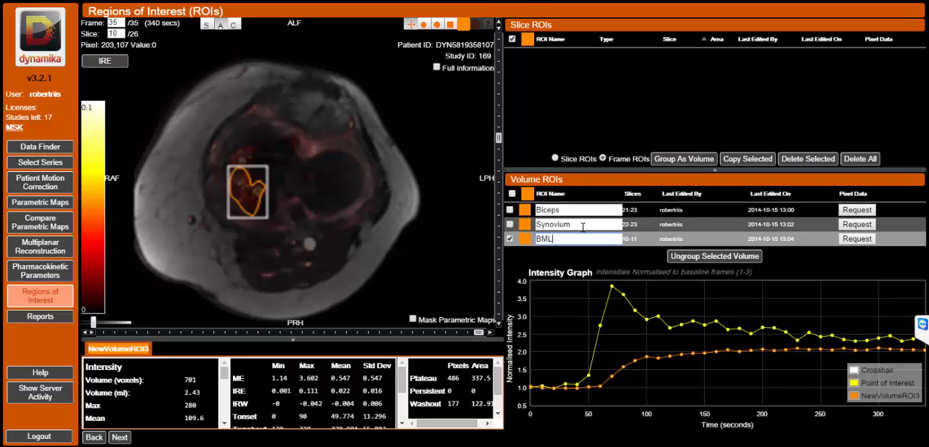
{"action": "left_click", "coordinate": [510, 238]}
{"action": "left_click", "coordinate": [511, 239]}
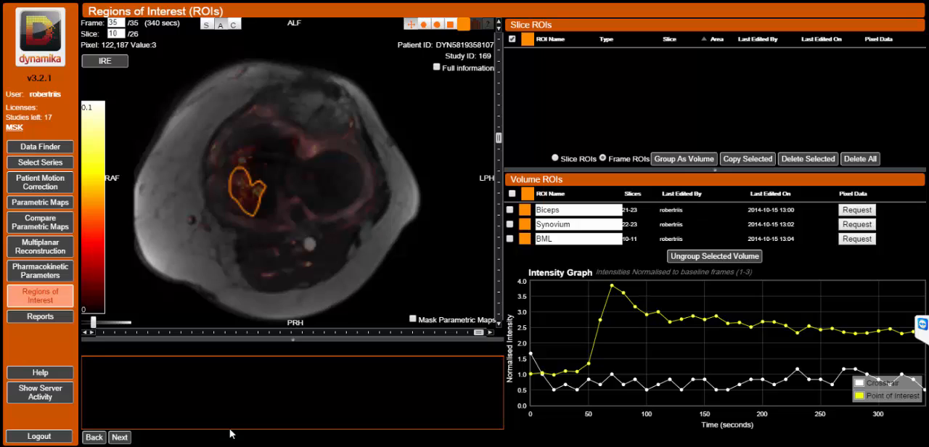
Continue to the report stage and create an Excel report for the current series.
{"action": "left_click", "coordinate": [119, 438]}
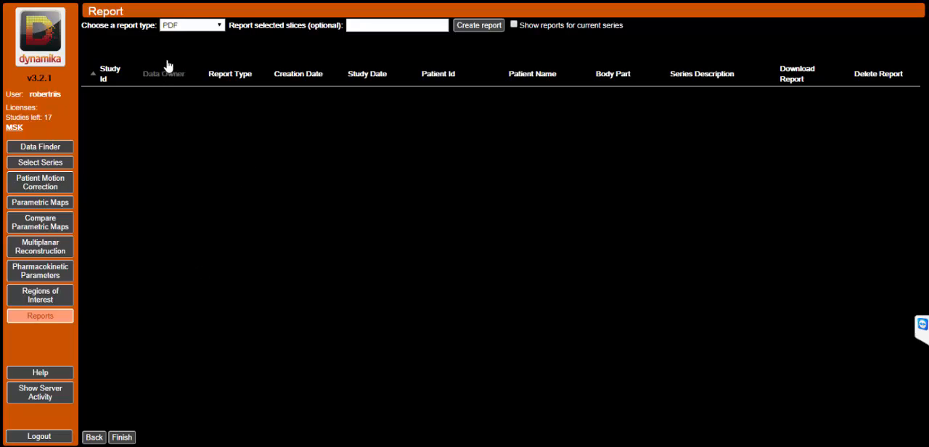
{"action": "left_click", "coordinate": [218, 26]}
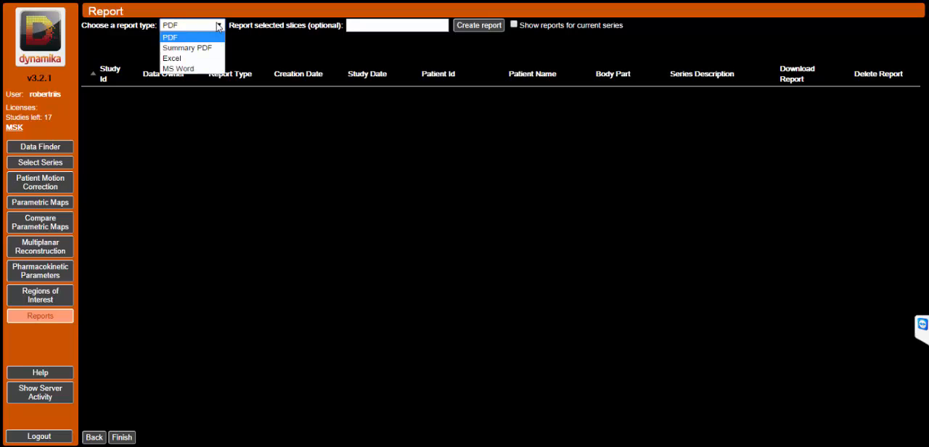
{"action": "left_click", "coordinate": [174, 59]}
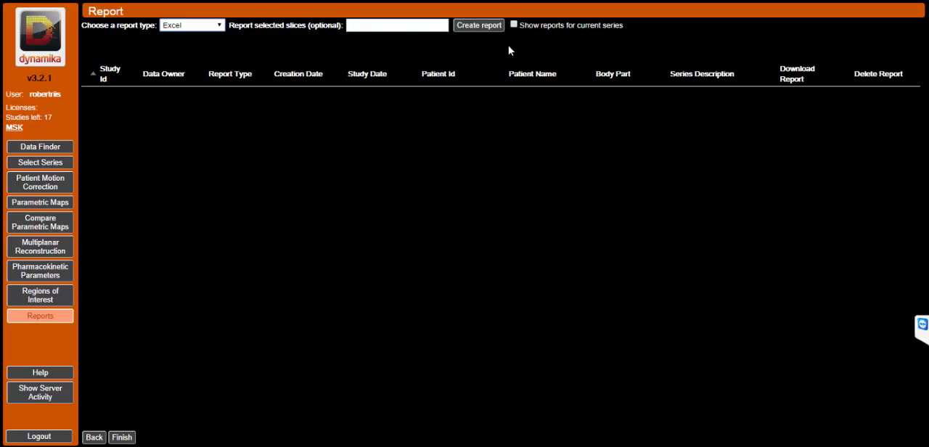
{"action": "left_click", "coordinate": [474, 27]}
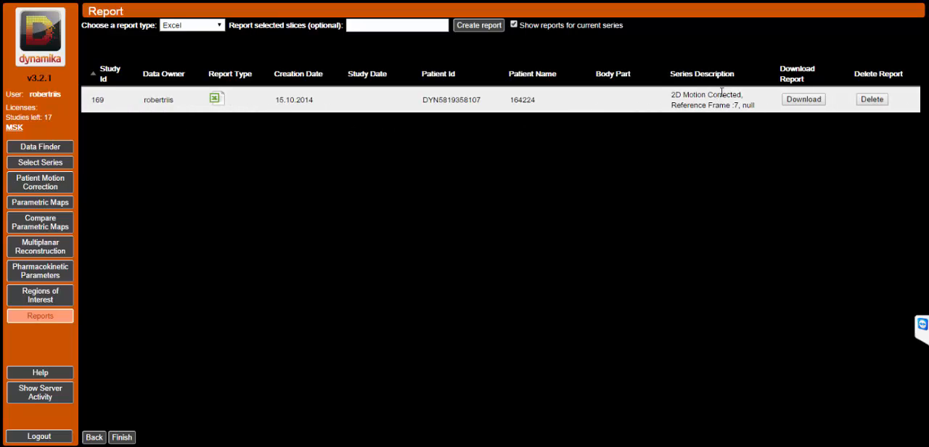
Download the Excel report to the Desktop under its suggested name and open it in Excel.
{"action": "left_click", "coordinate": [804, 101]}
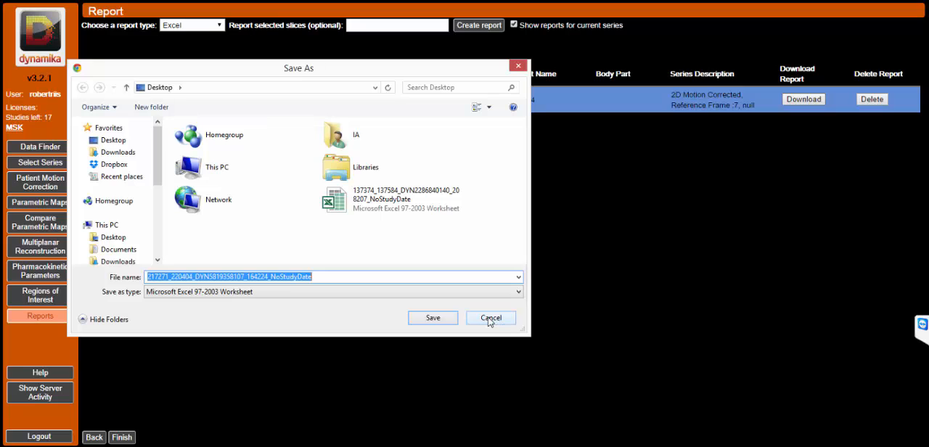
{"action": "left_click", "coordinate": [433, 318]}
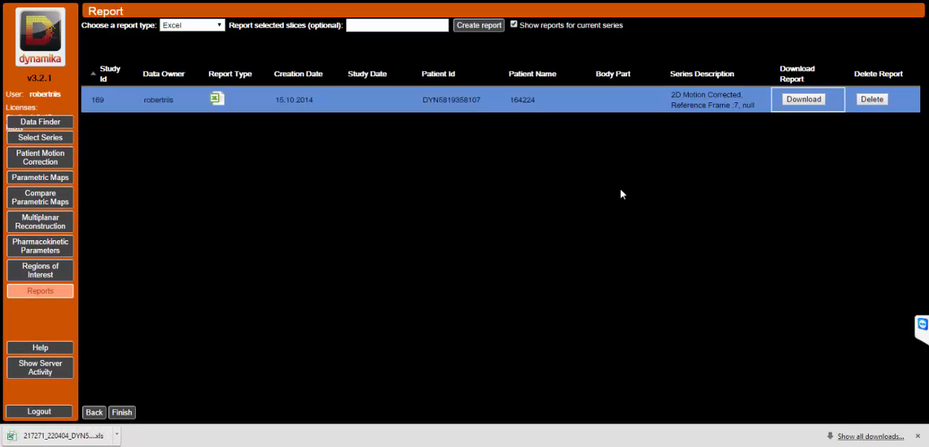
{"action": "left_click", "coordinate": [58, 436]}
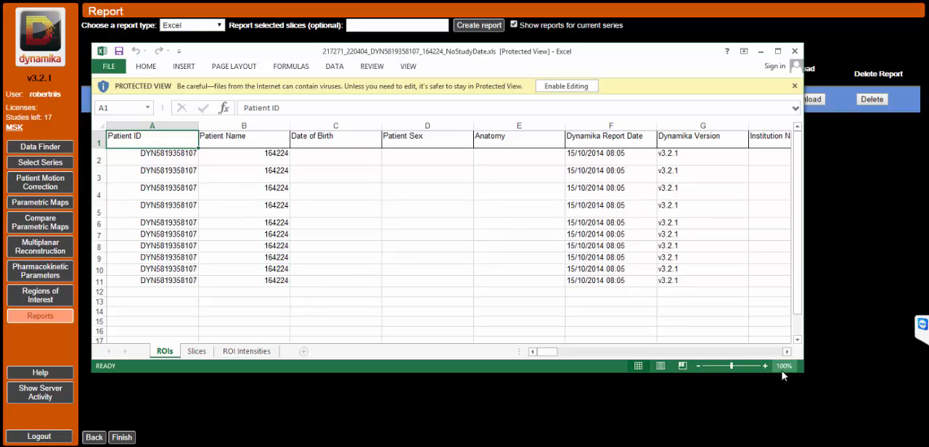
Examine the region names, slices, types, volumes and ME and IRE statistics on the ROIs sheet, and close the workbook.
{"action": "left_click_drag", "start_coordinate": [803, 372], "coordinate": [850, 389]}
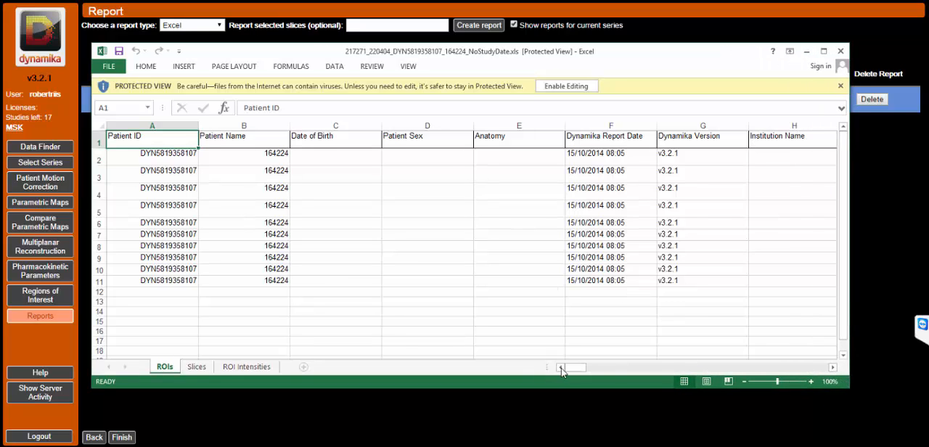
{"action": "left_click_drag", "start_coordinate": [568, 368], "coordinate": [617, 372]}
{"action": "left_click", "coordinate": [323, 158]}
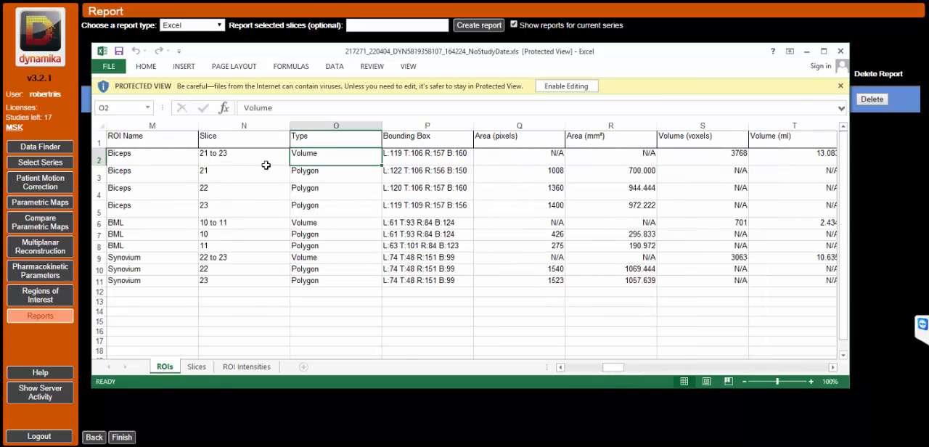
{"action": "left_click", "coordinate": [141, 156]}
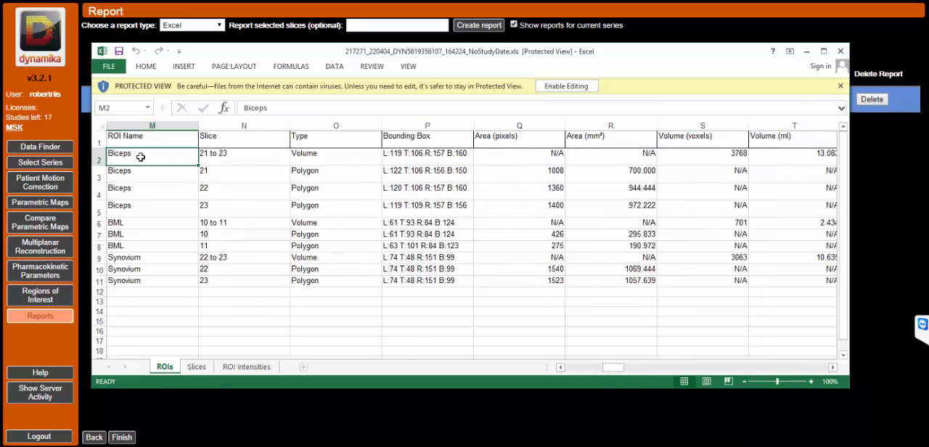
{"action": "left_click", "coordinate": [149, 212]}
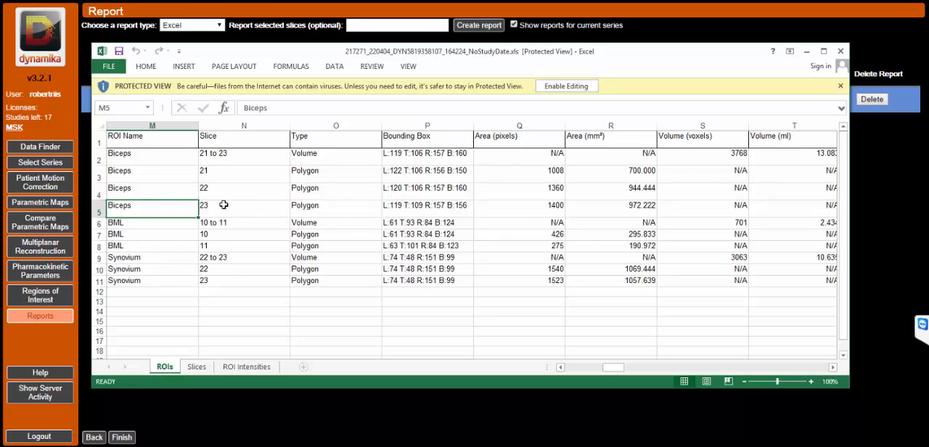
{"action": "left_click", "coordinate": [171, 193]}
{"action": "left_click", "coordinate": [169, 173]}
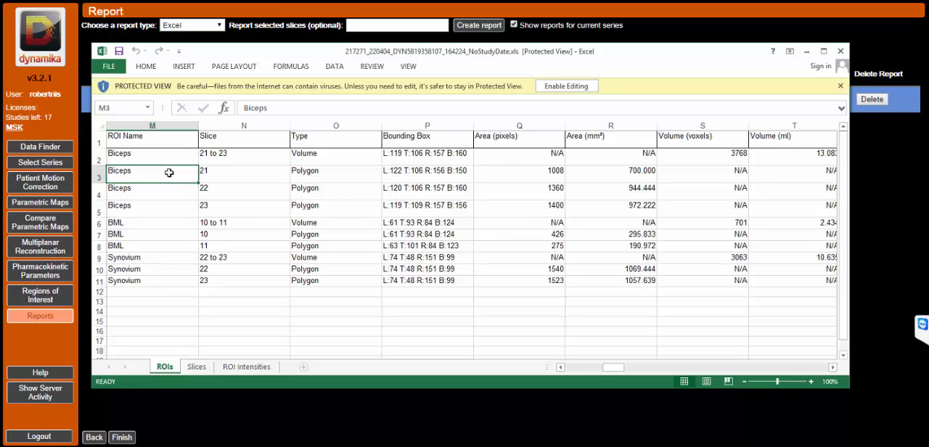
{"action": "left_click", "coordinate": [315, 157]}
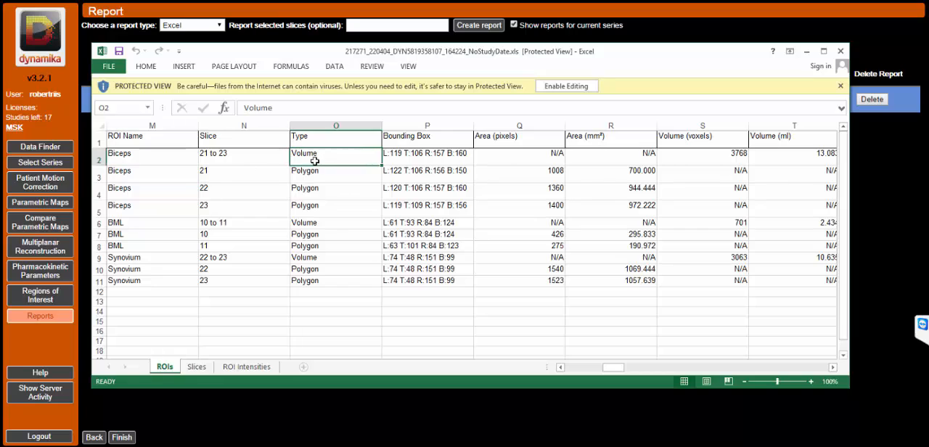
{"action": "left_click", "coordinate": [713, 162]}
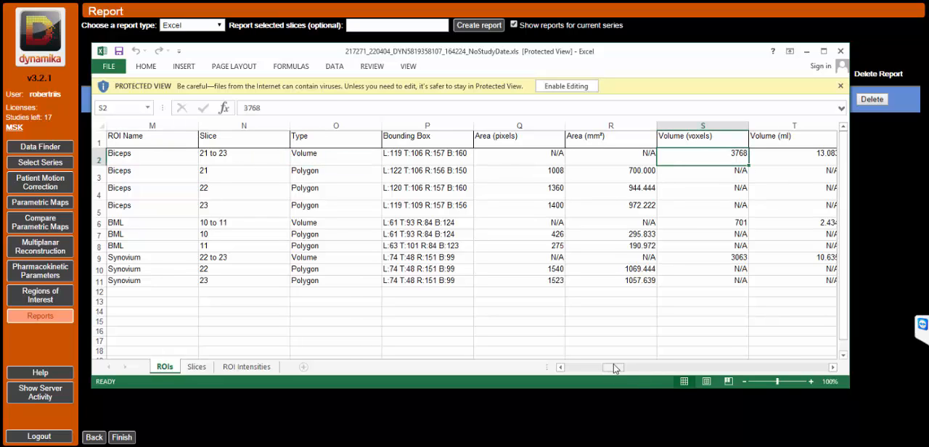
{"action": "left_click_drag", "start_coordinate": [614, 368], "coordinate": [722, 368]}
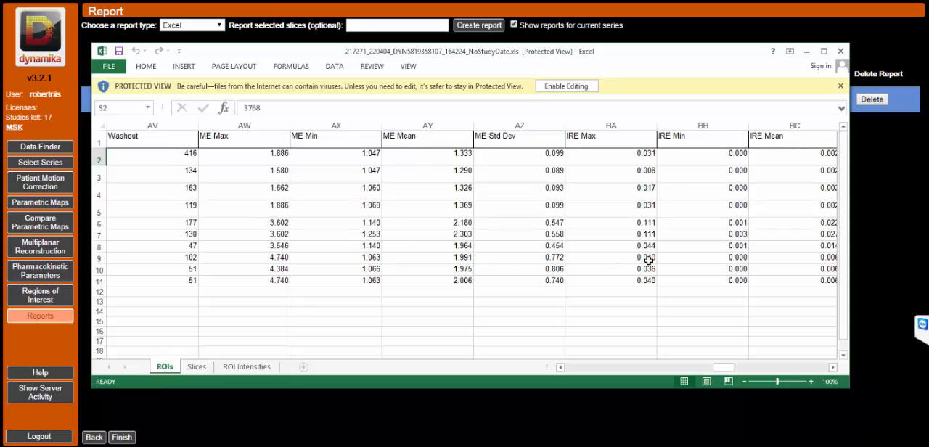
{"action": "left_click_drag", "start_coordinate": [729, 369], "coordinate": [567, 367]}
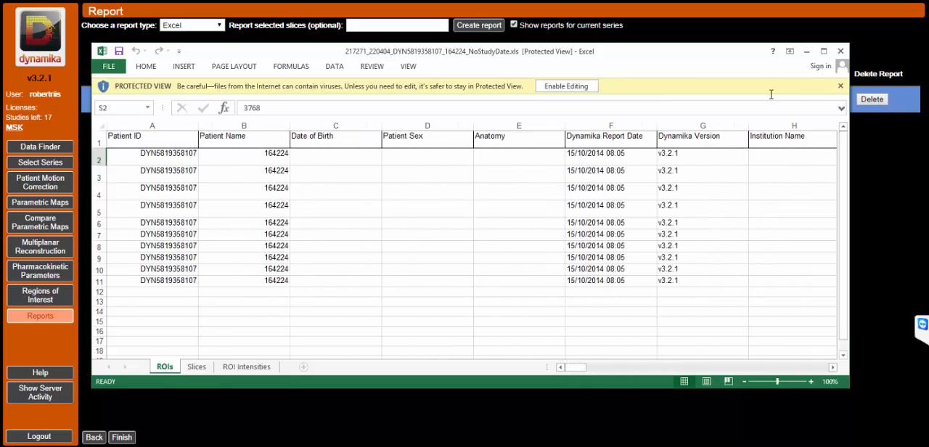
{"action": "left_click", "coordinate": [841, 51]}
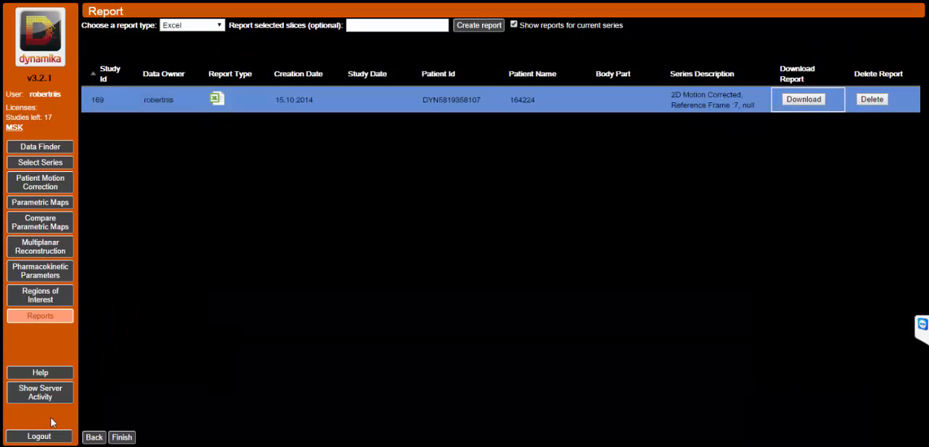
Finish the analysis and remove the knee study from the selected studies in the Data Finder.
{"action": "left_click", "coordinate": [122, 438]}
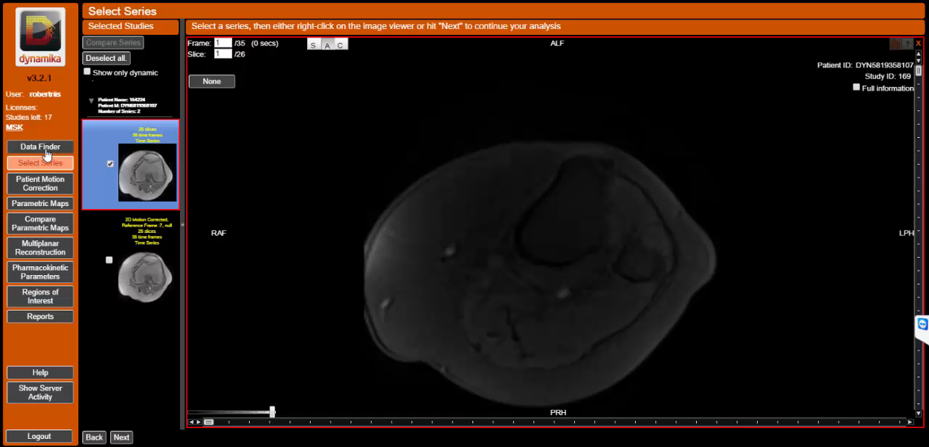
{"action": "left_click", "coordinate": [41, 147]}
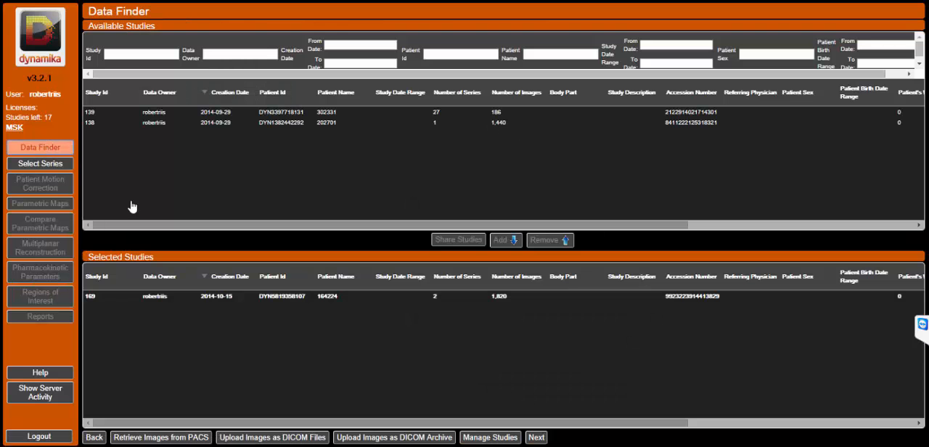
{"action": "left_click", "coordinate": [491, 297]}
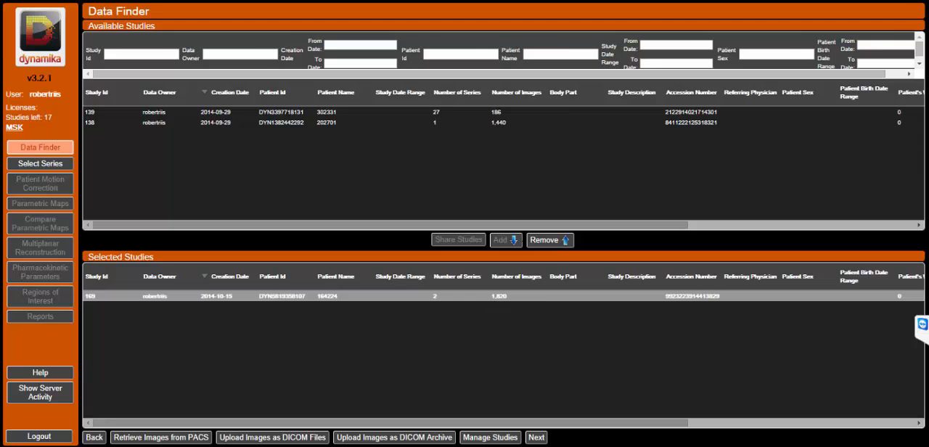
{"action": "left_click", "coordinate": [556, 246]}
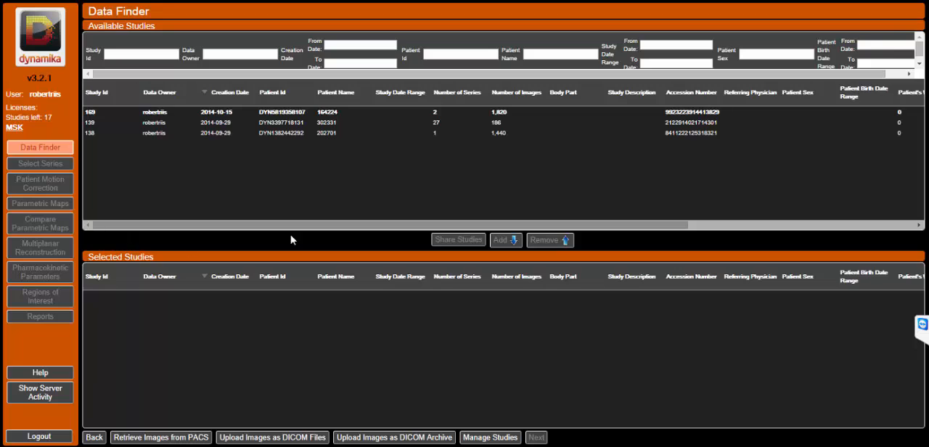
{"action": "left_click_drag", "start_coordinate": [323, 227], "coordinate": [210, 225]}
{"action": "mouse_move", "coordinate": [227, 446]}
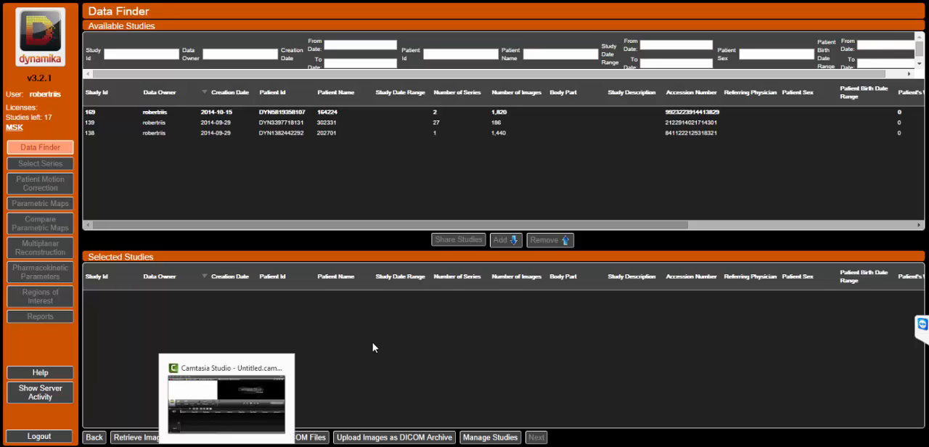